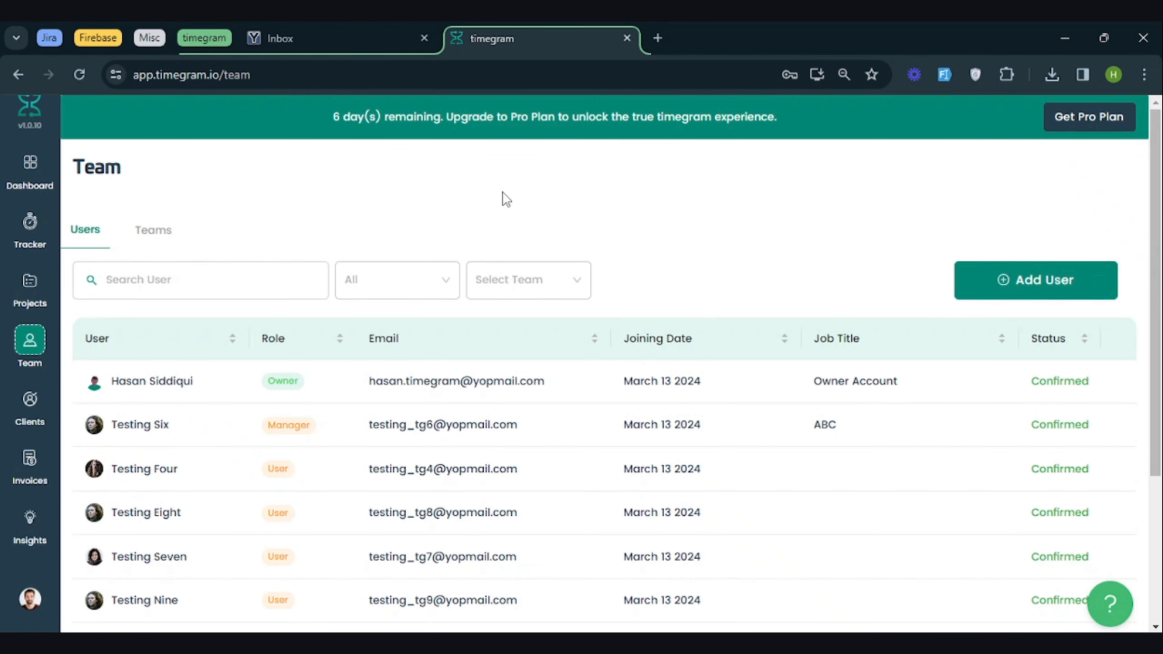
Search the user list for the owner's first name, "testing one" and "two", and clear the search
left_click(314, 278)
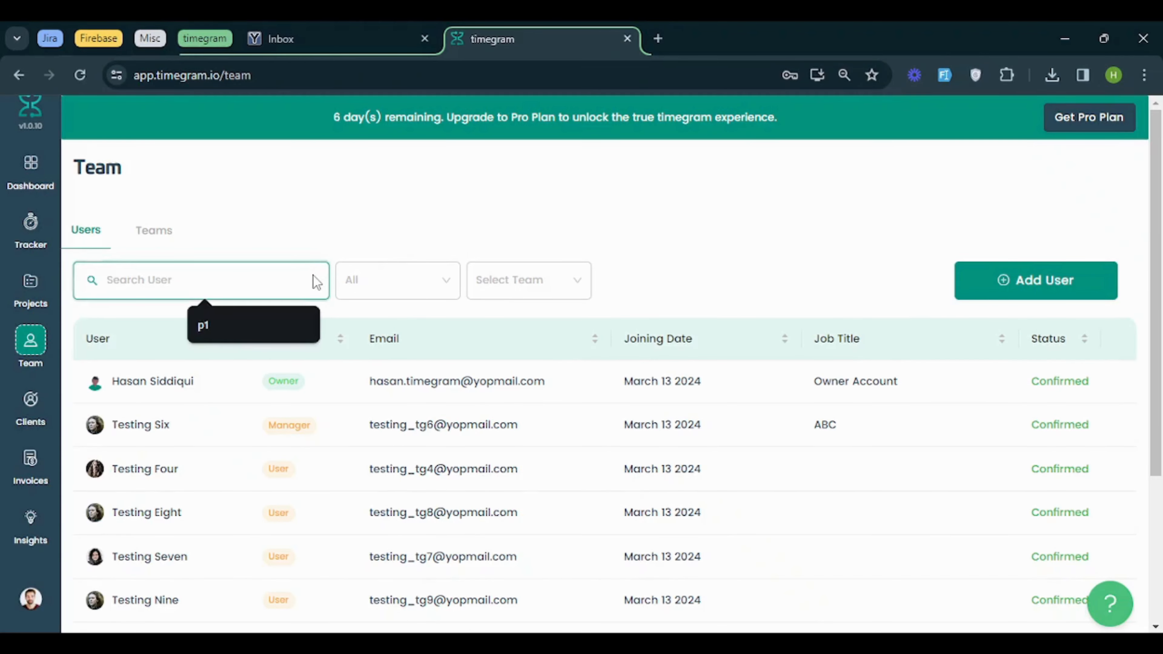
type("hasan")
key("ctrl+a")
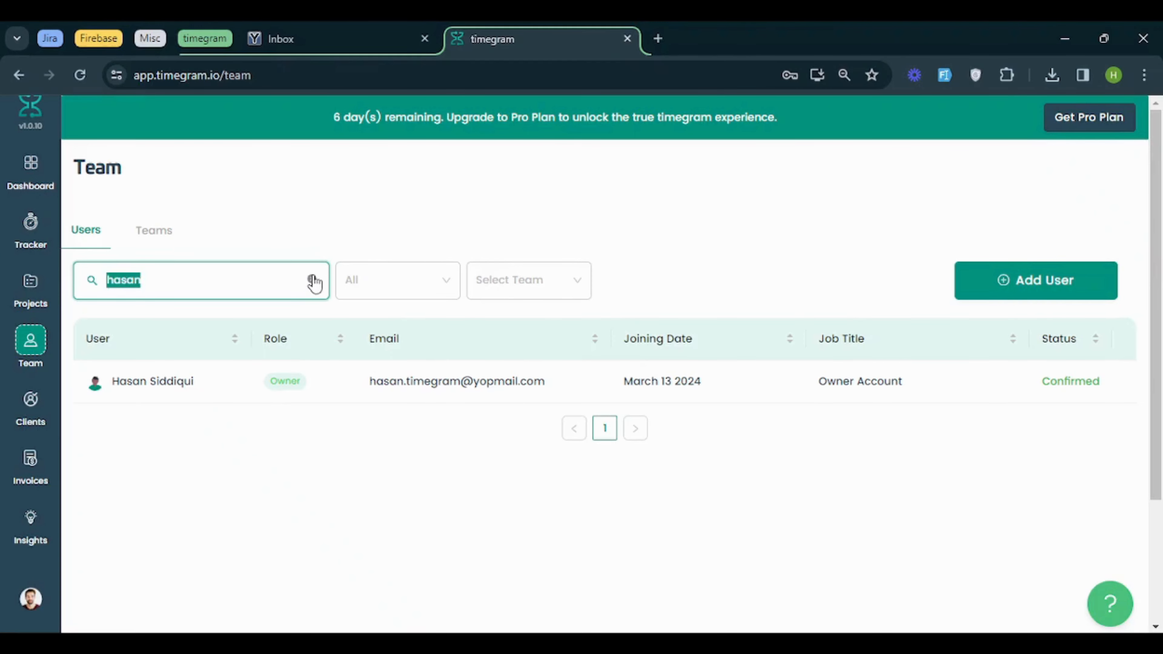
type("testing on")
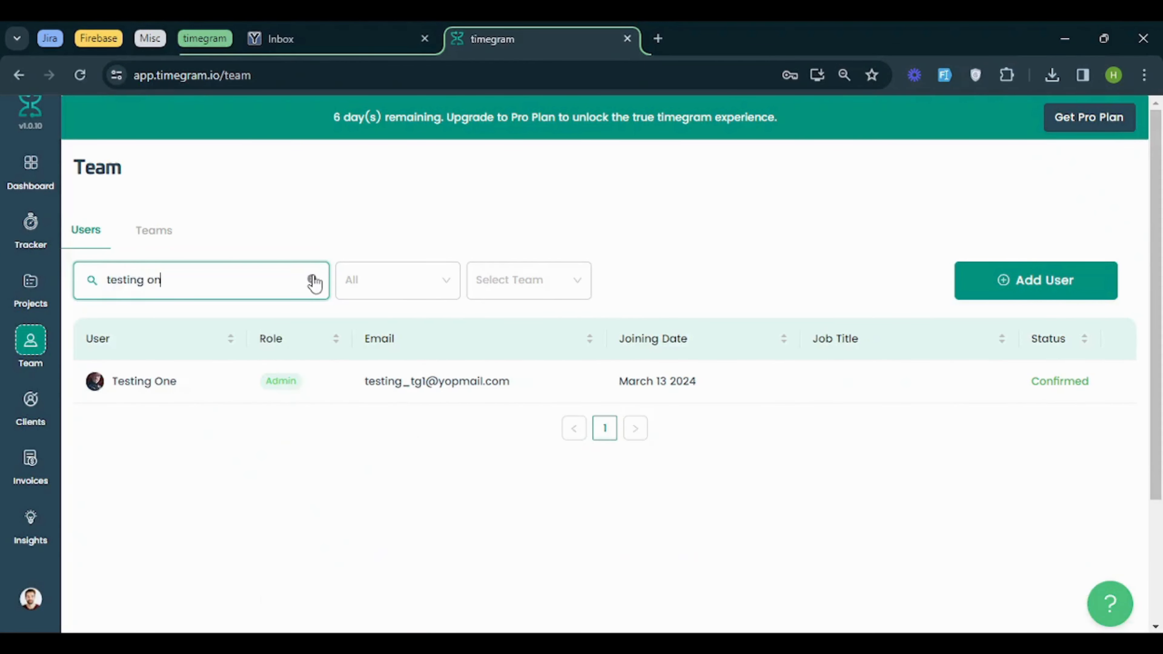
type("e")
key("ctrl+a")
type("two")
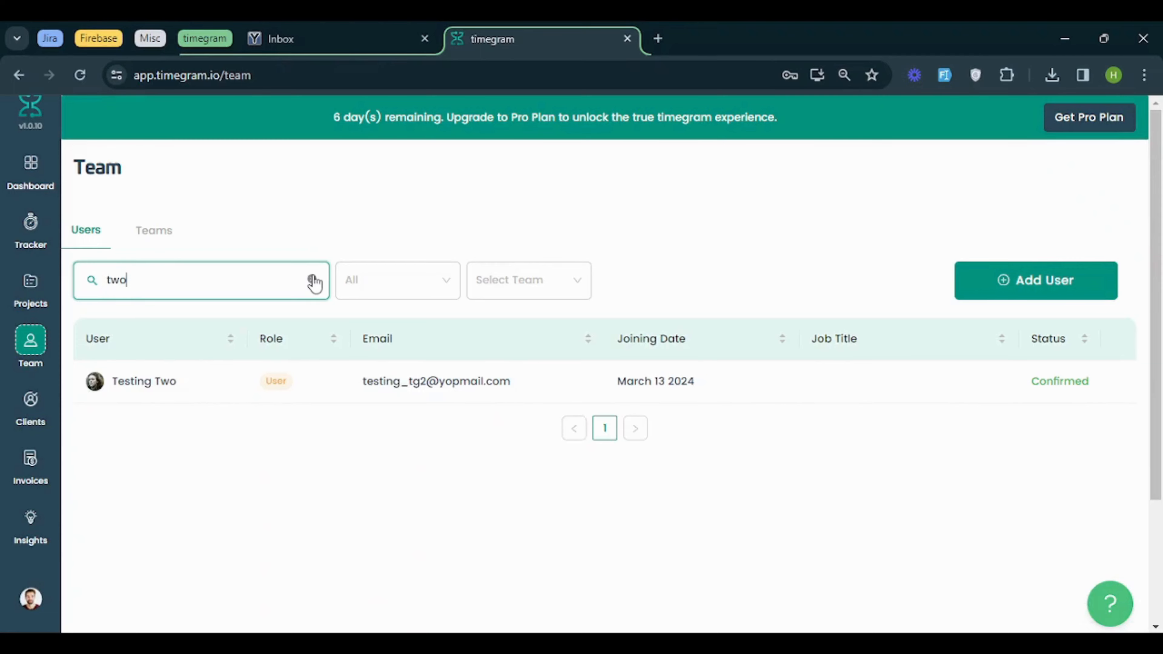
left_click(313, 280)
Filter the user list by the Admin, Manager and User roles in turn, and by Team 1
left_click(381, 289)
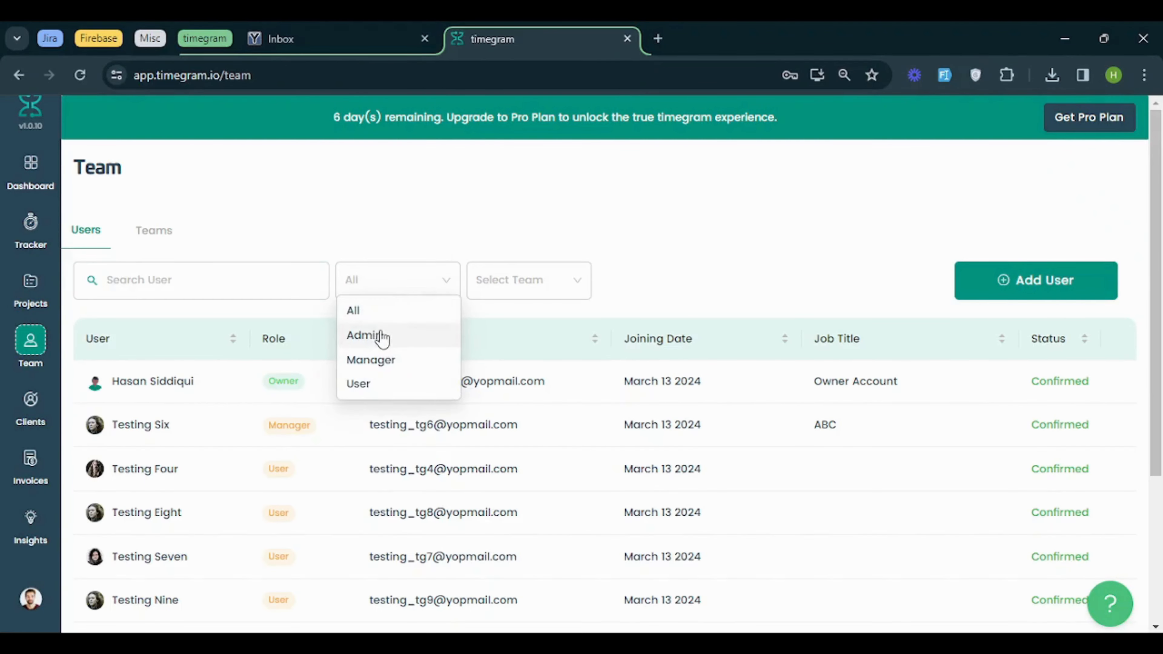
left_click(381, 334)
left_click(446, 280)
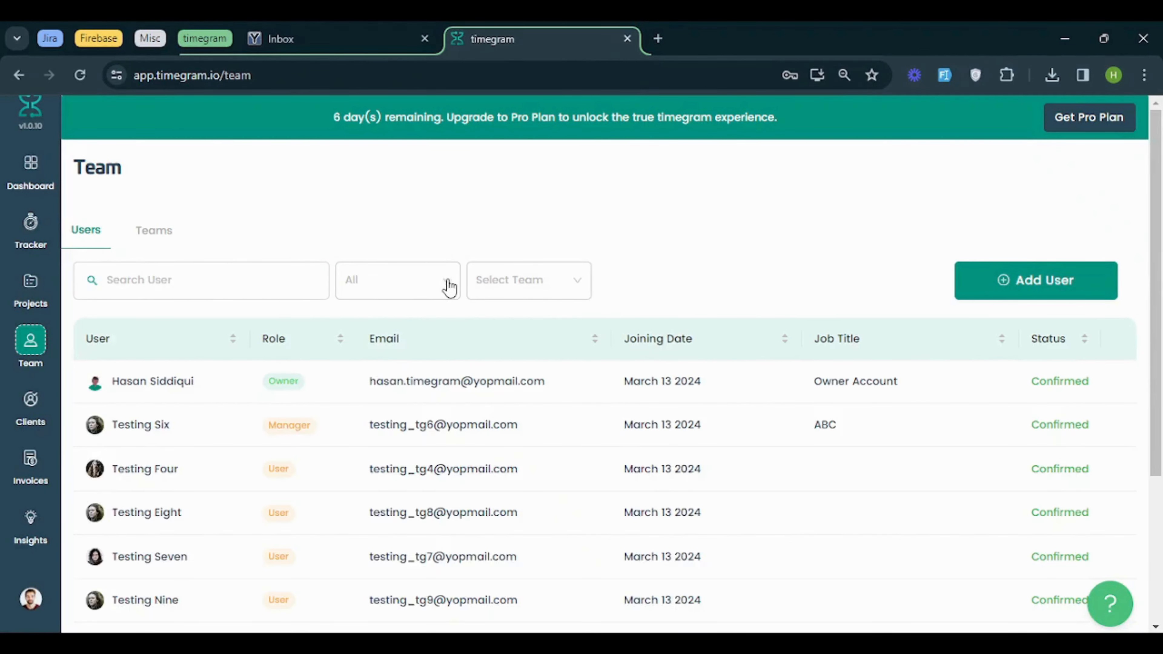
left_click(414, 280)
left_click(419, 360)
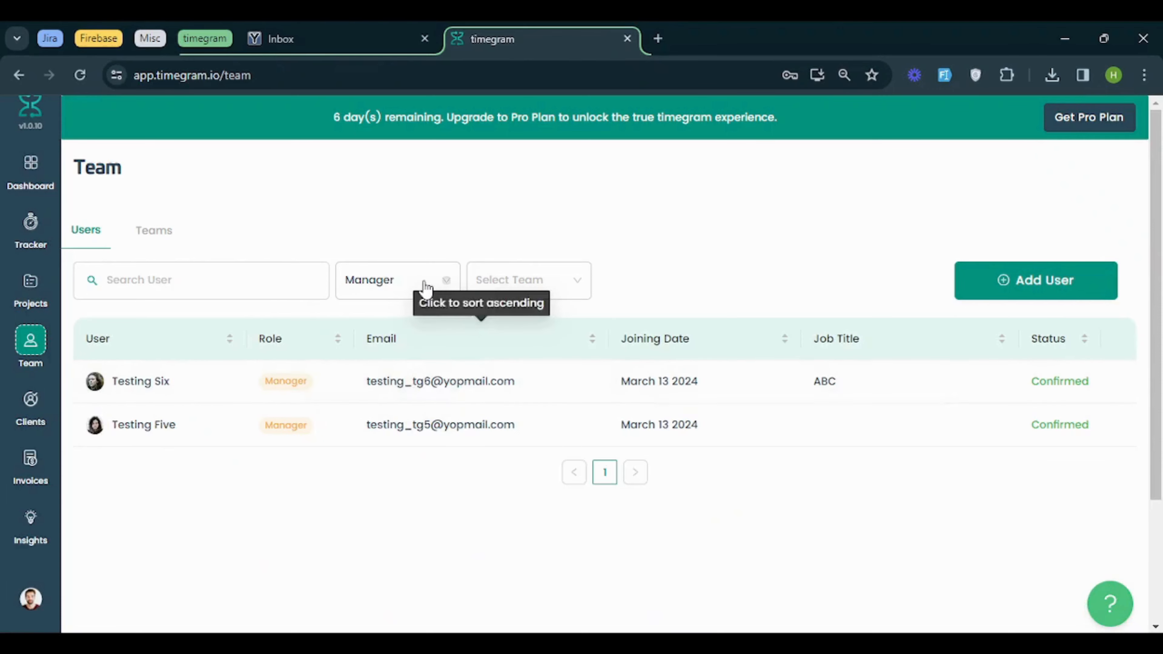
left_click(423, 285)
left_click(411, 382)
left_click(499, 286)
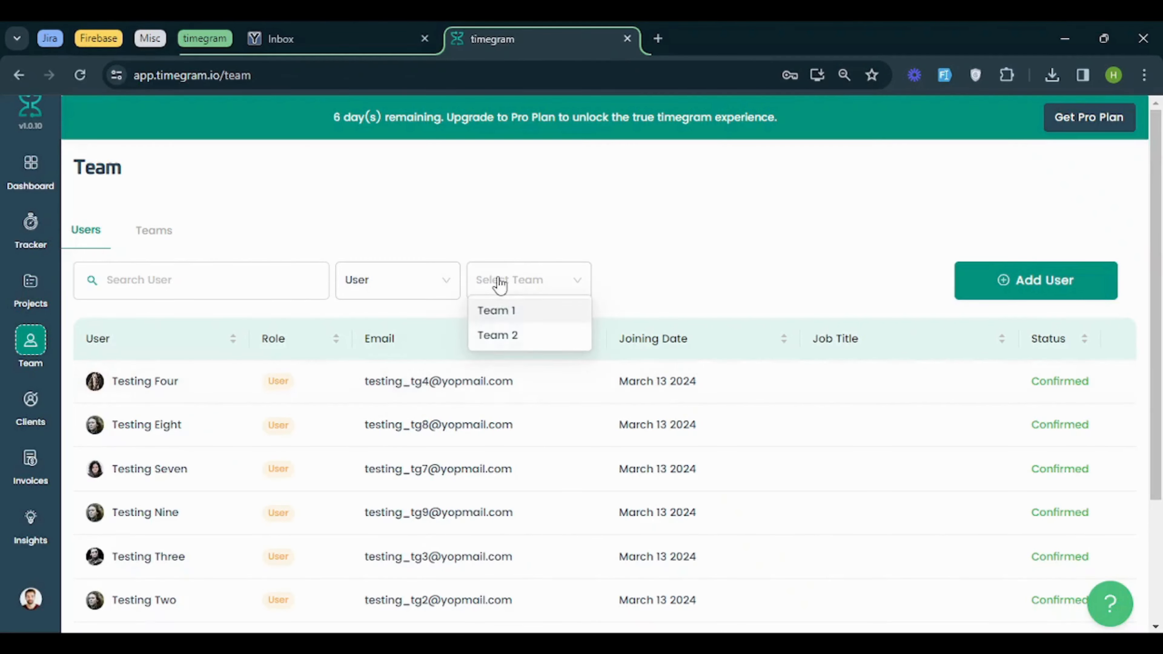
left_click(500, 312)
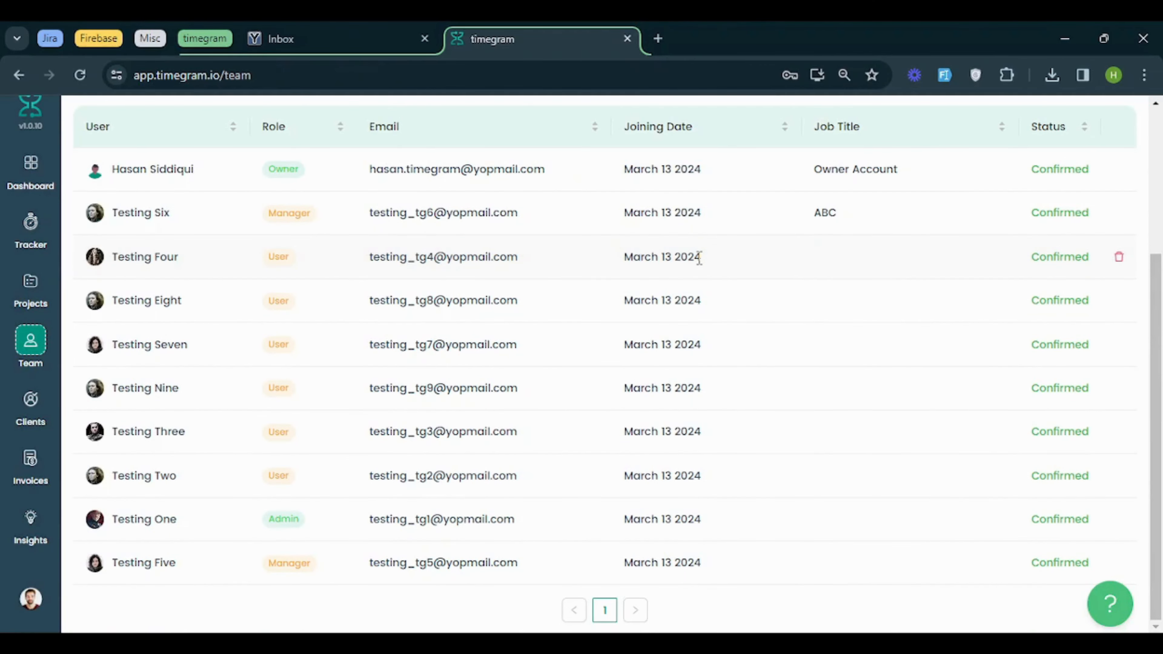
Open the details of user Testing Four, set the job title to "ABC 123" and enter a phone number
left_click(143, 270)
left_click(683, 348)
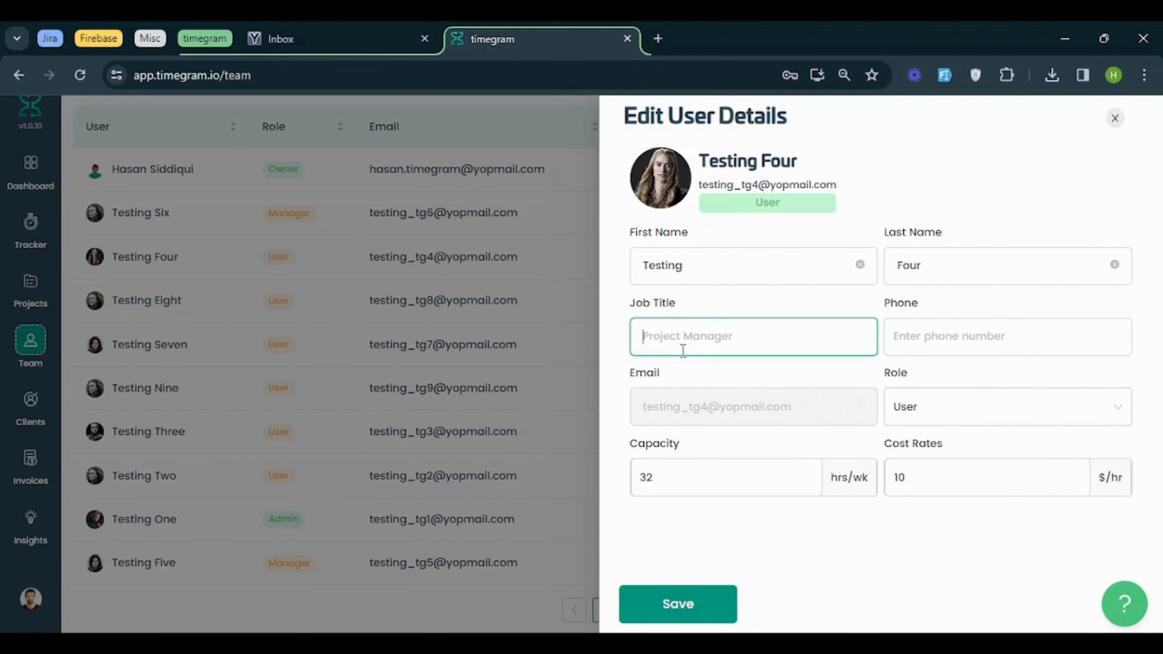
type("ABC 123")
key("Tab")
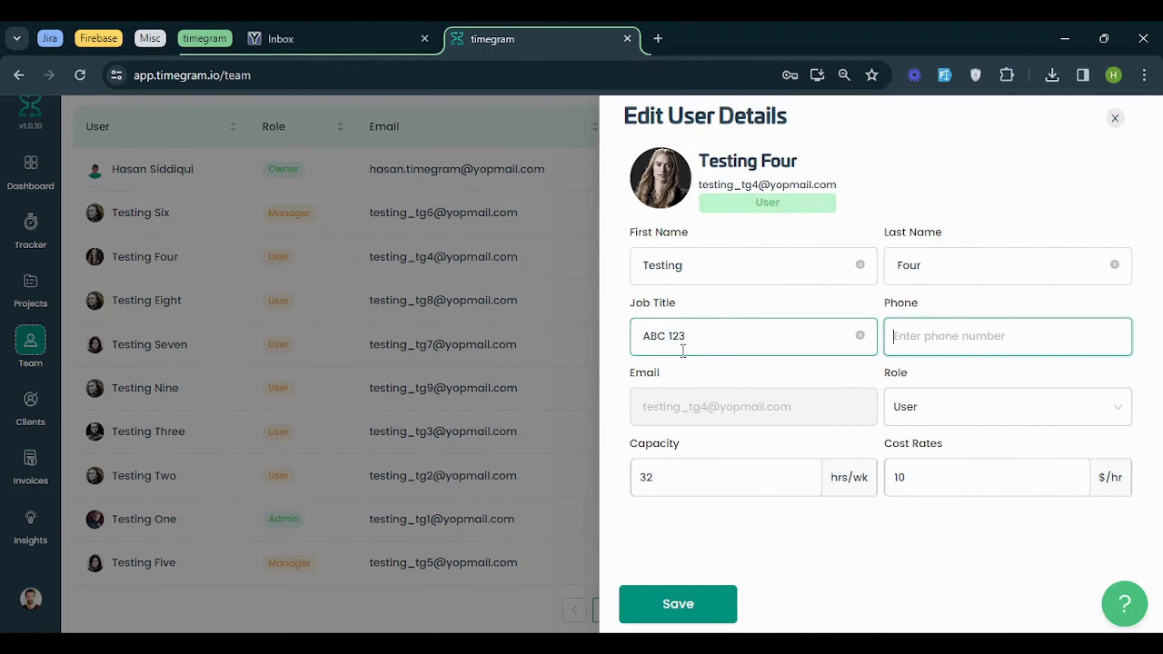
type("0121212")
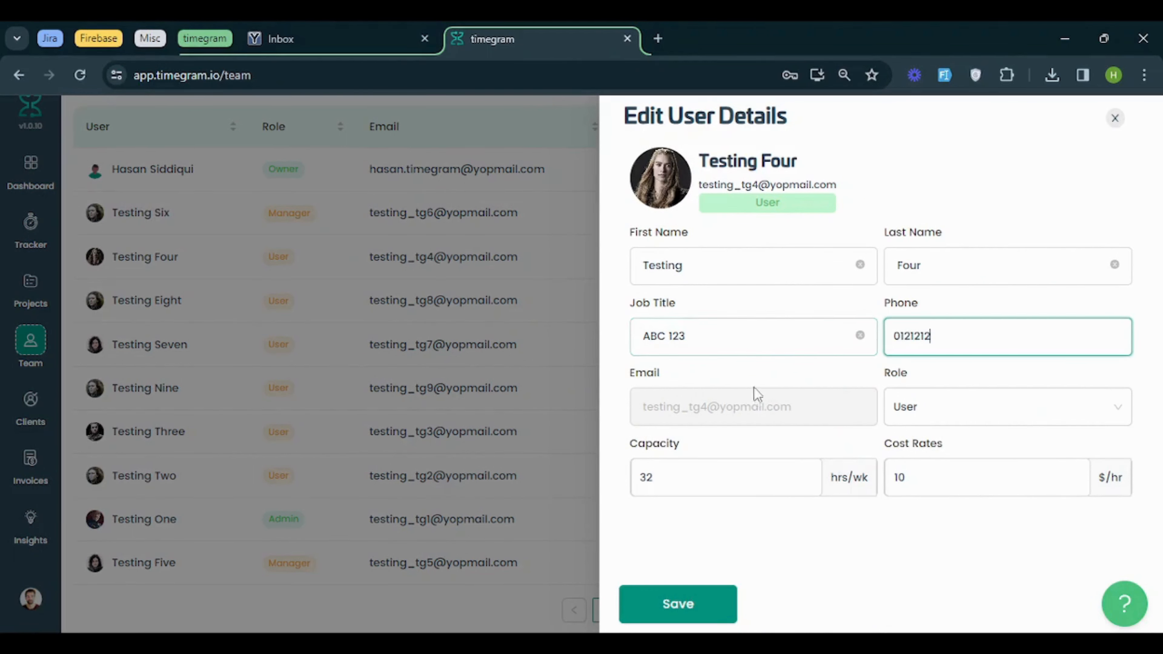
Set Testing Four's capacity to 40 hrs/wk and cost rate to 15 $/hr, and save the details
double_click(803, 482)
type("40")
key("Tab")
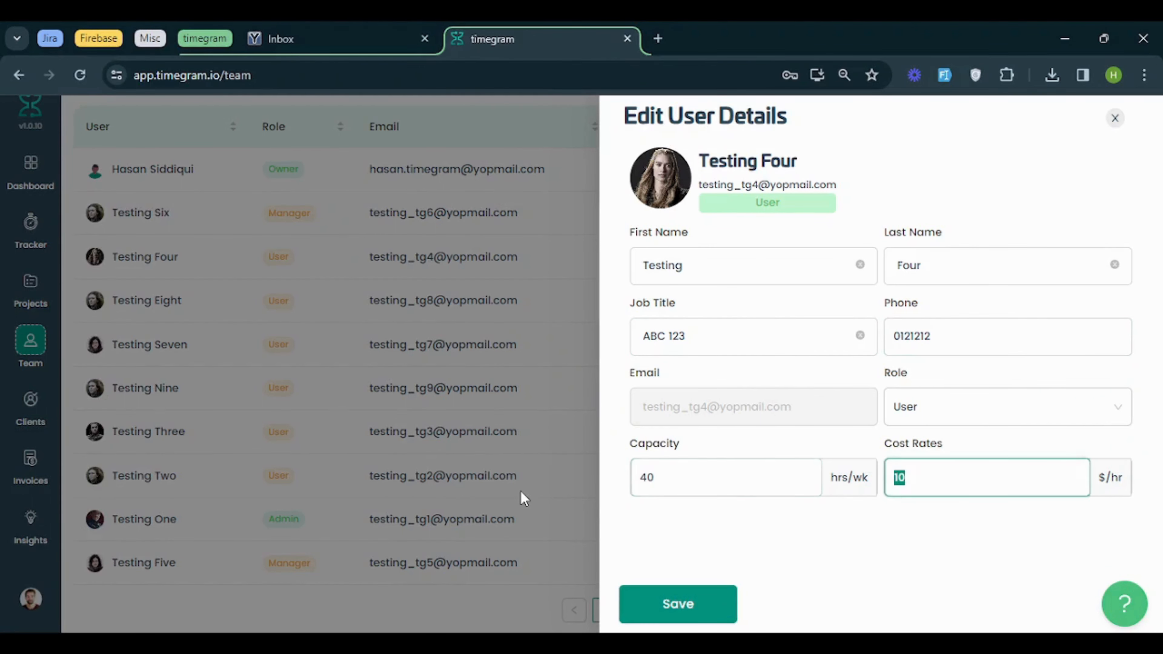
type("15")
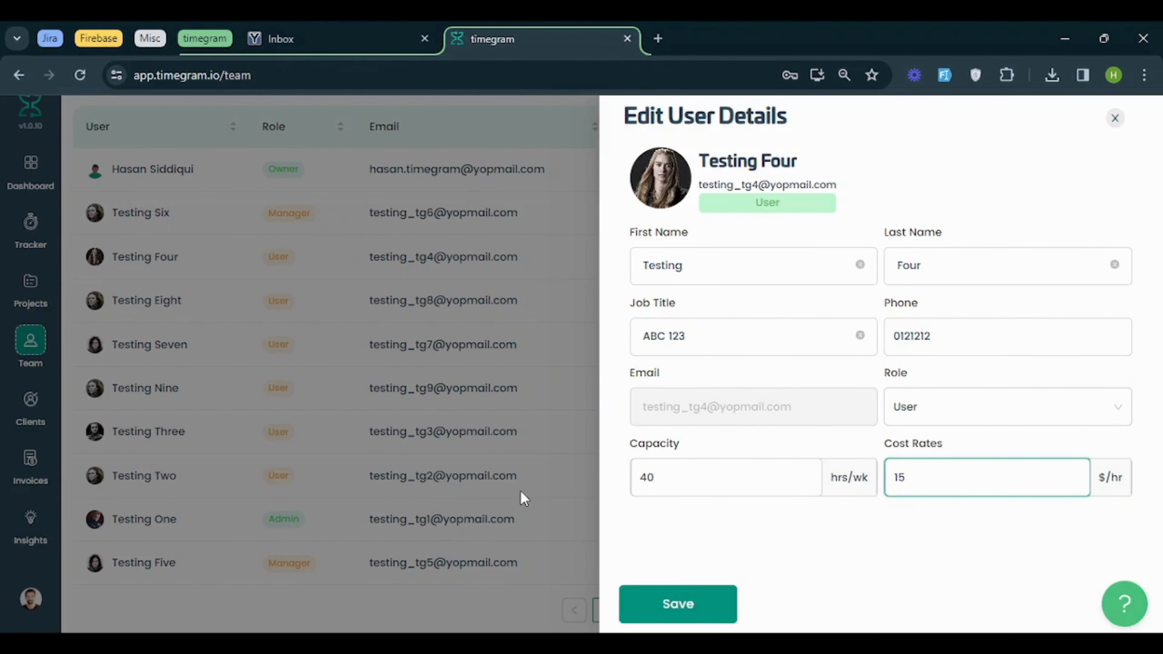
left_click(658, 605)
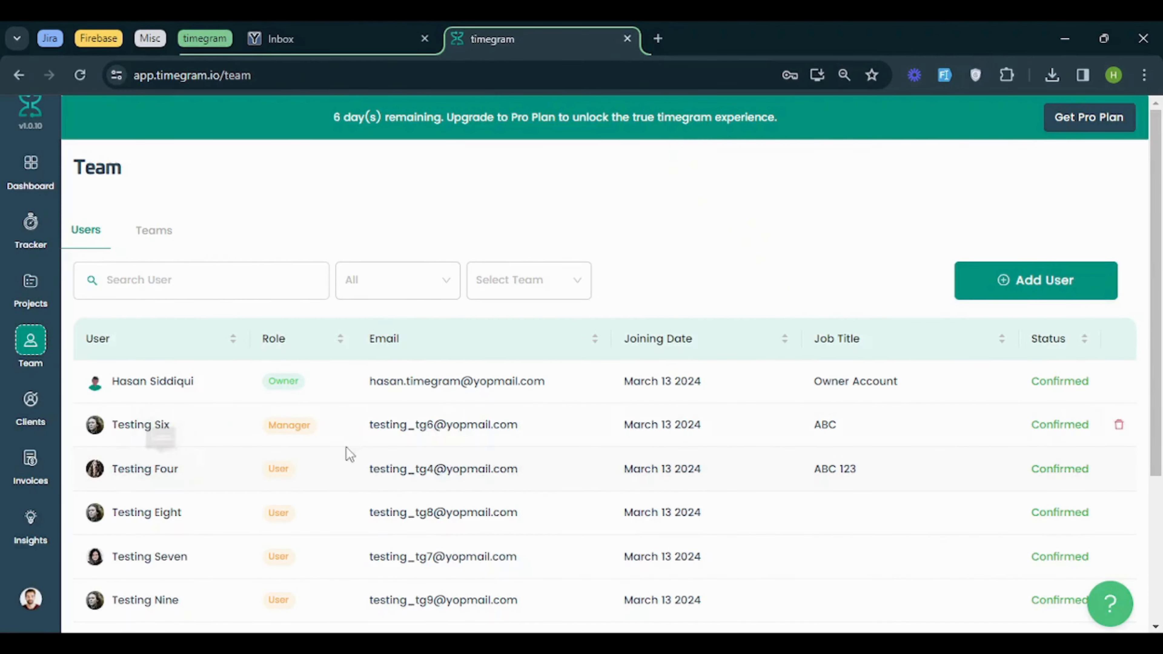
Start adding a new user and enter the invitee's email address
left_click(982, 280)
left_click(785, 207)
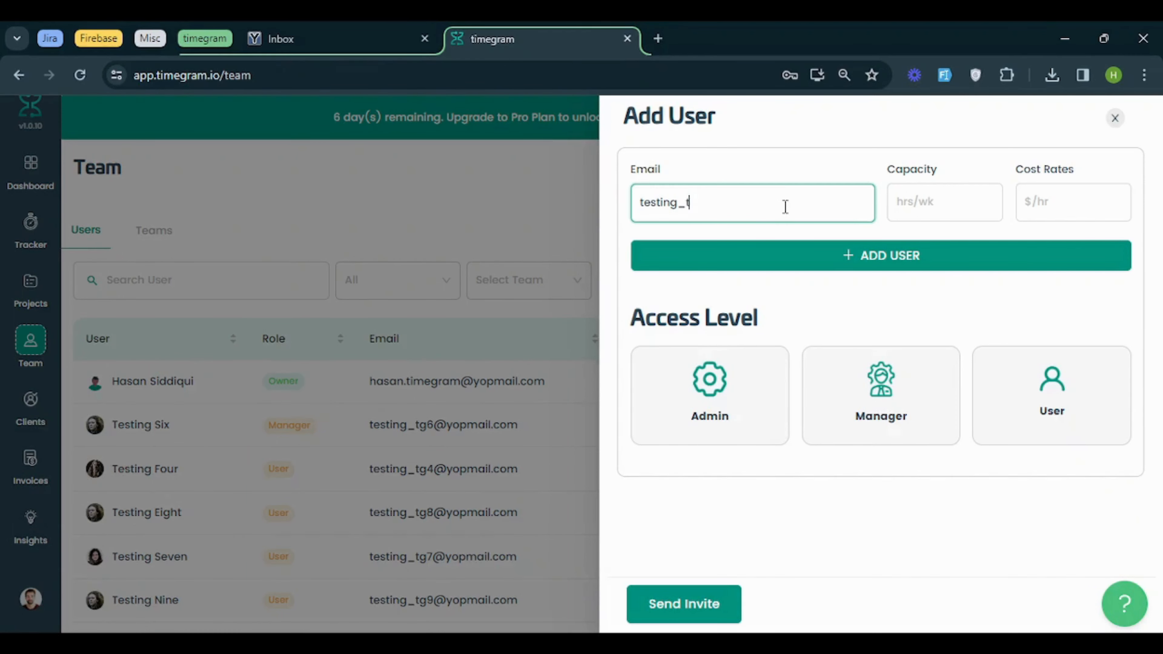
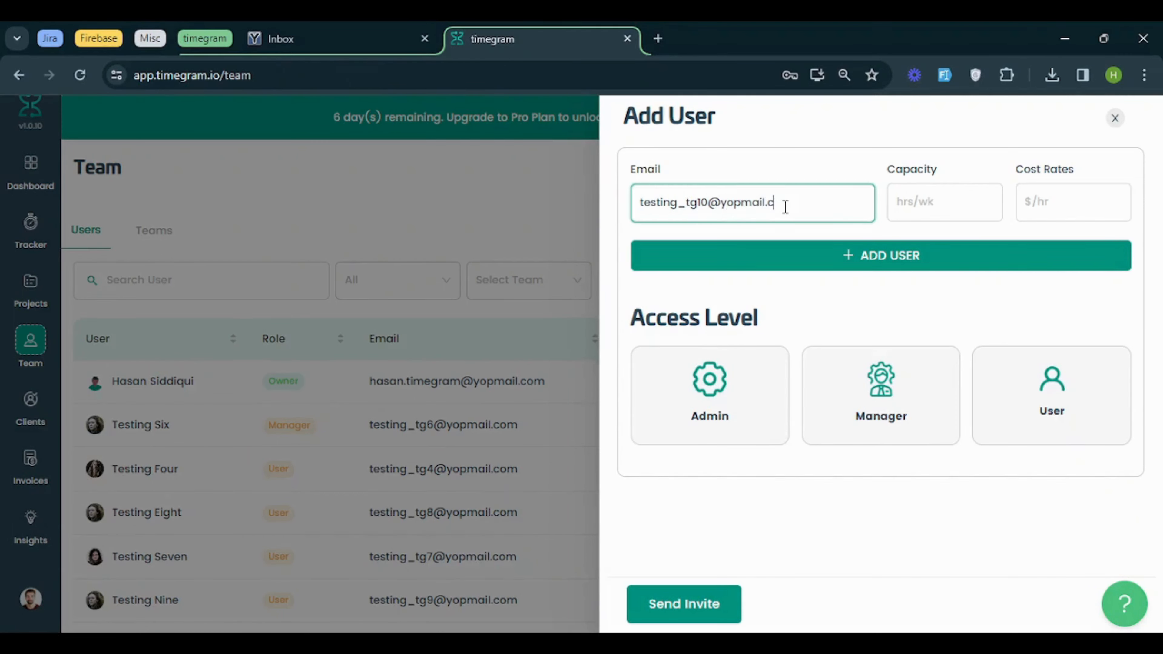
Give the invitee a capacity of 32 hrs/wk, a cost rate of 10 $/hr and User access, and send the invite
key("Tab")
type("32")
key("Tab")
type("10")
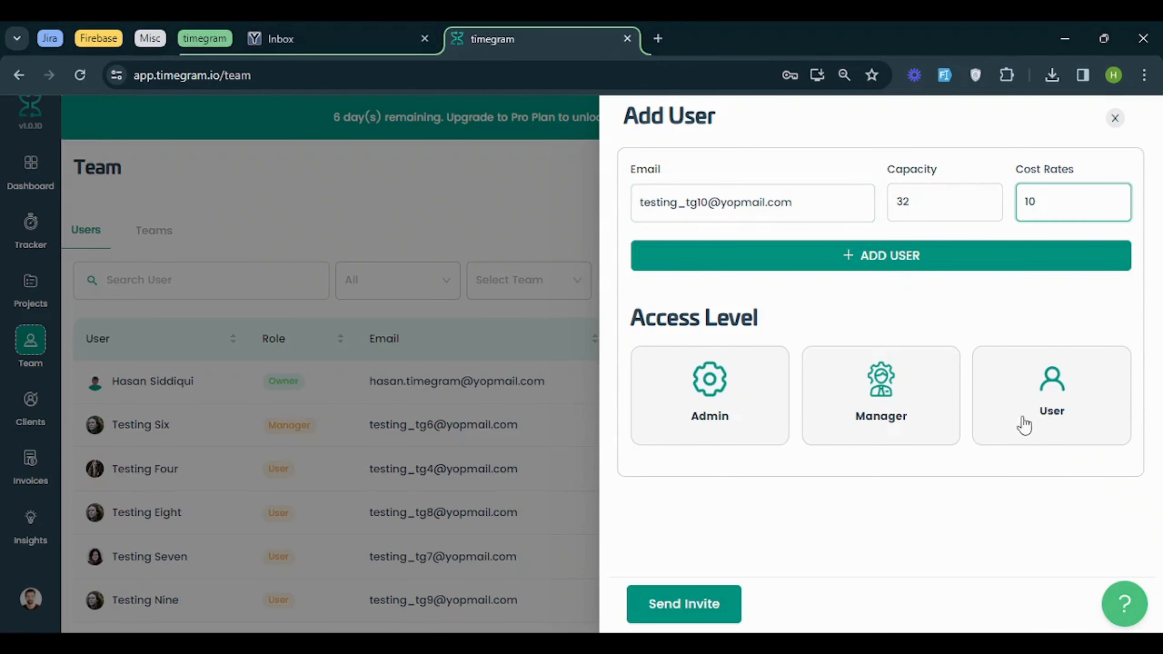
left_click(1025, 424)
left_click(693, 608)
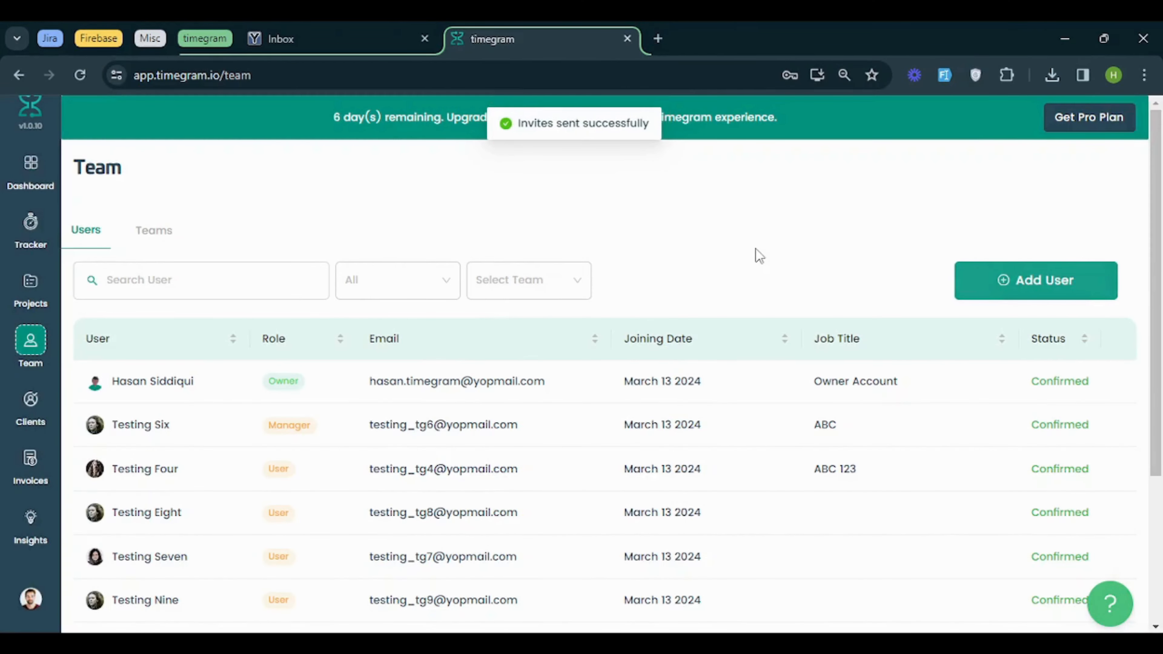
Check the newly invited user's status on page 2 of the user list
scroll(756, 251, "down", 4)
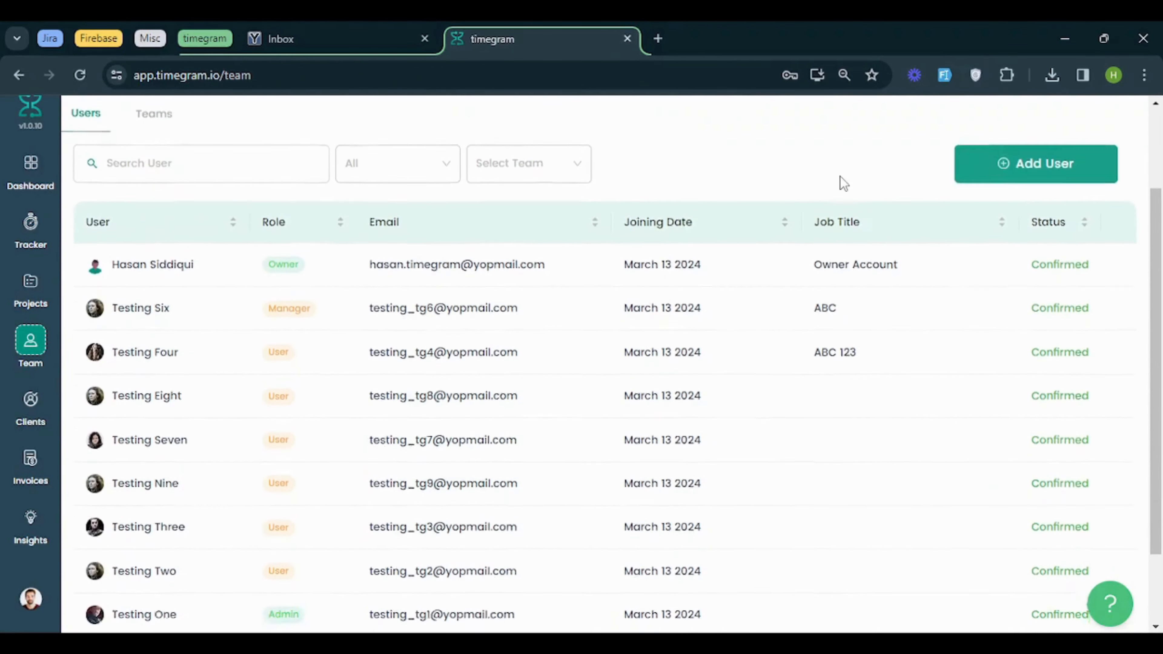
scroll(935, 300, "down", 1)
left_click(619, 609)
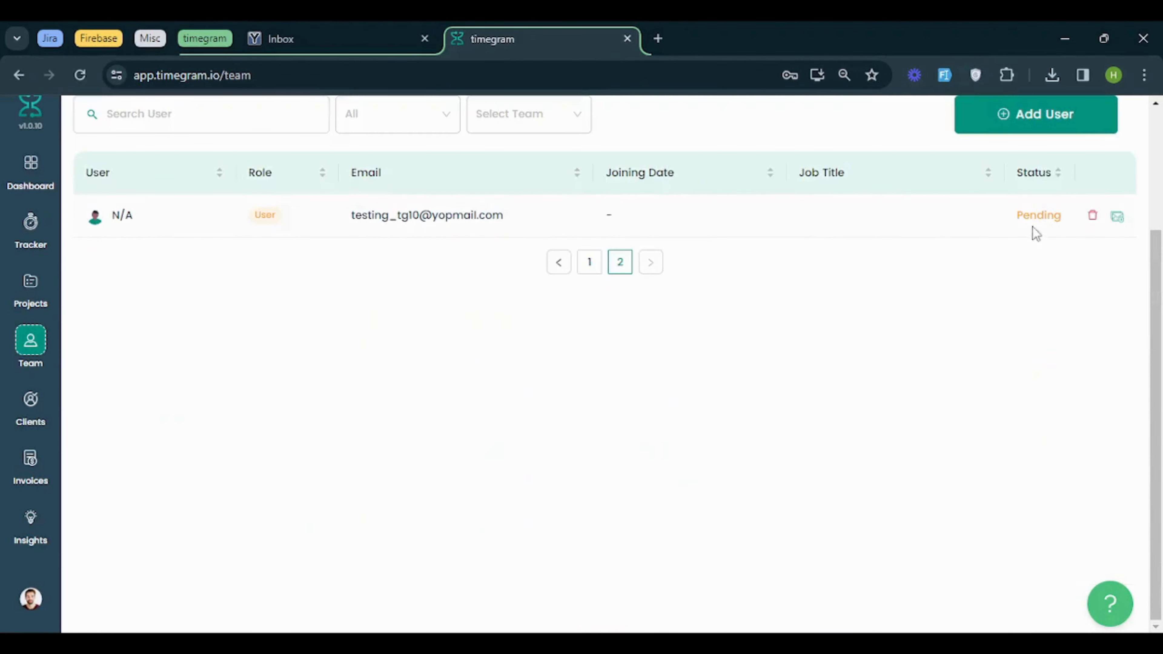
left_click_drag(1045, 215, 1063, 216)
left_click(438, 260)
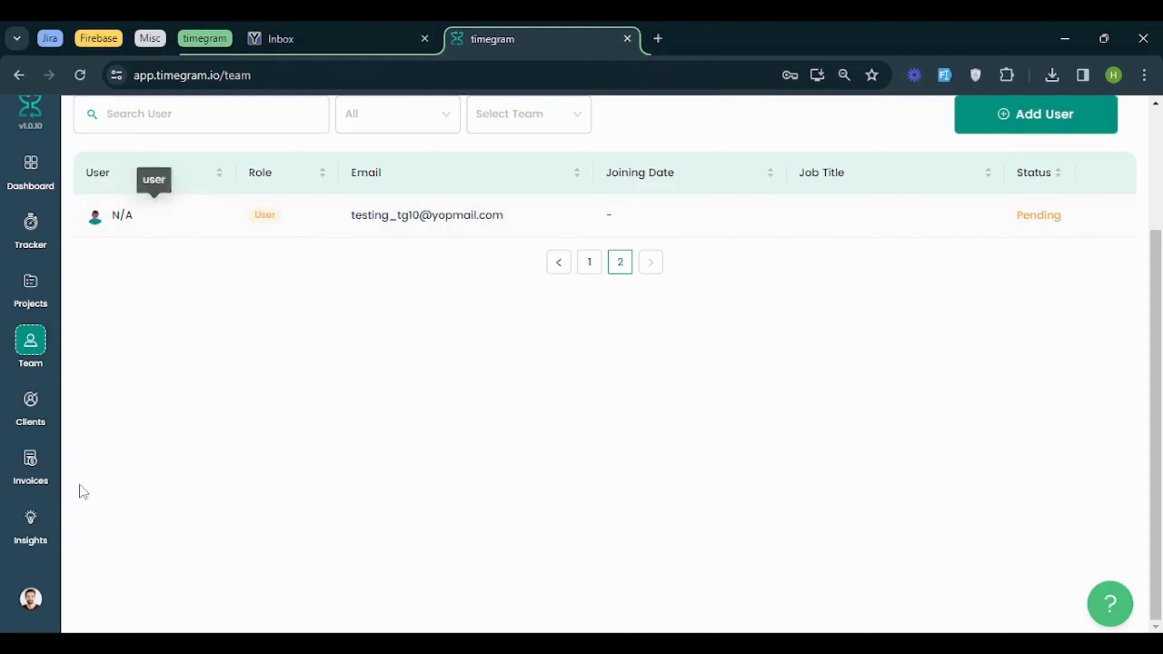
Log out of the owner account and close the timegram tab
left_click(25, 603)
left_click(78, 593)
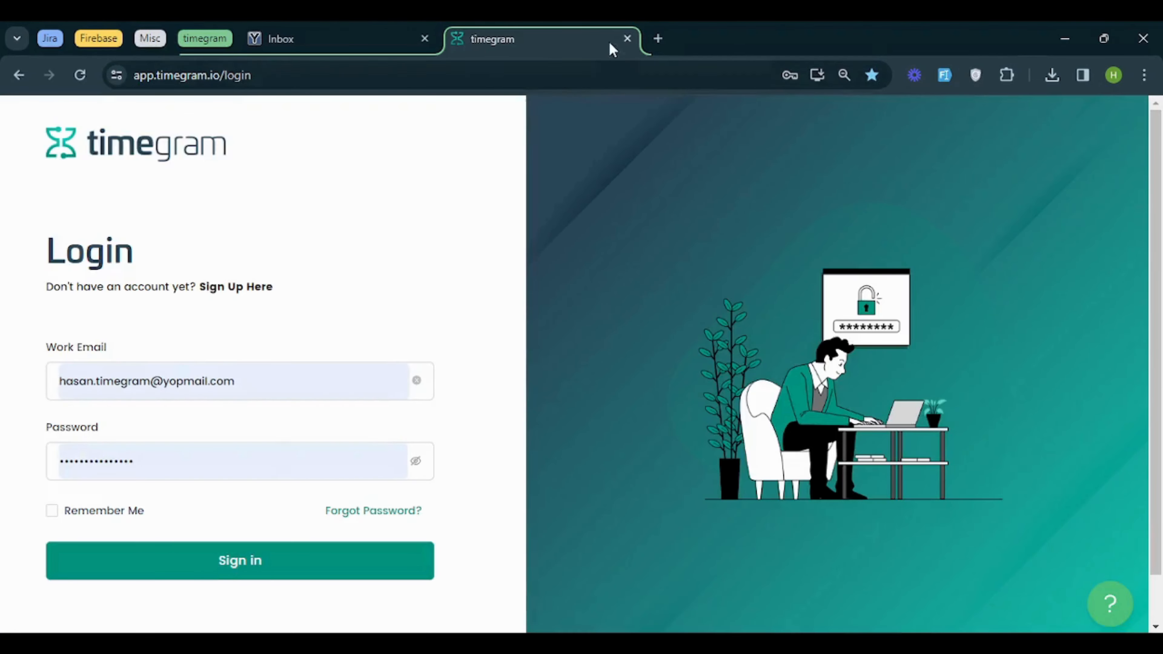
left_click(627, 39)
Open the invited user's inbox in YOPmail and follow the account activation link in the timegram invitation email
left_click(19, 75)
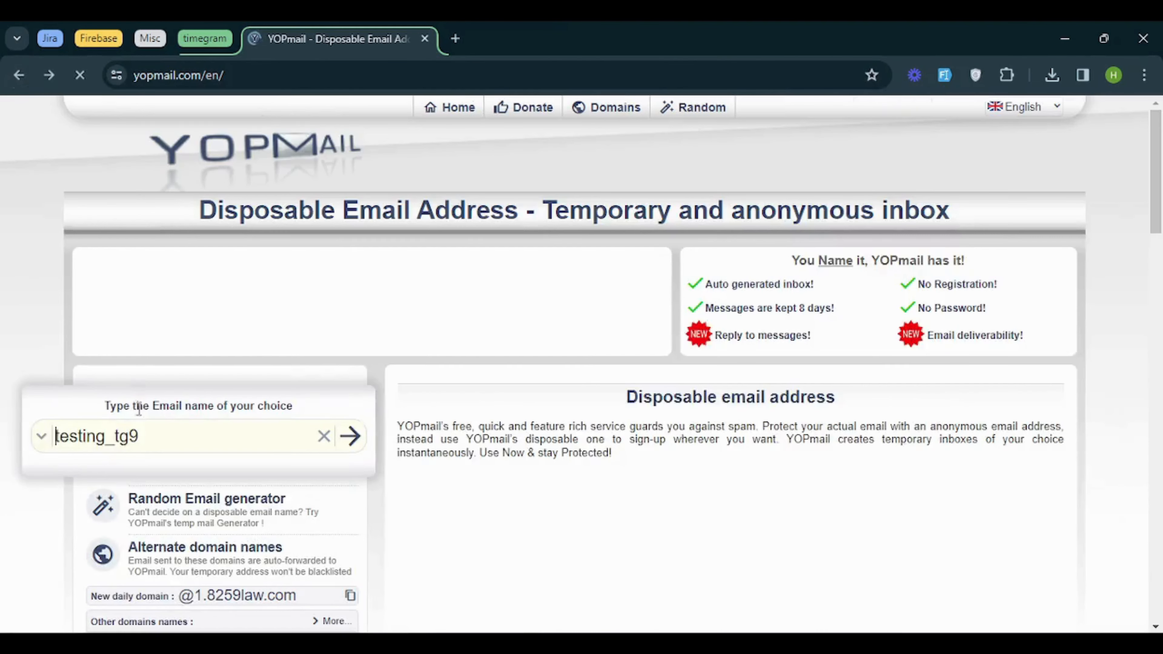
key("BackSpace")
type("10")
key("Return")
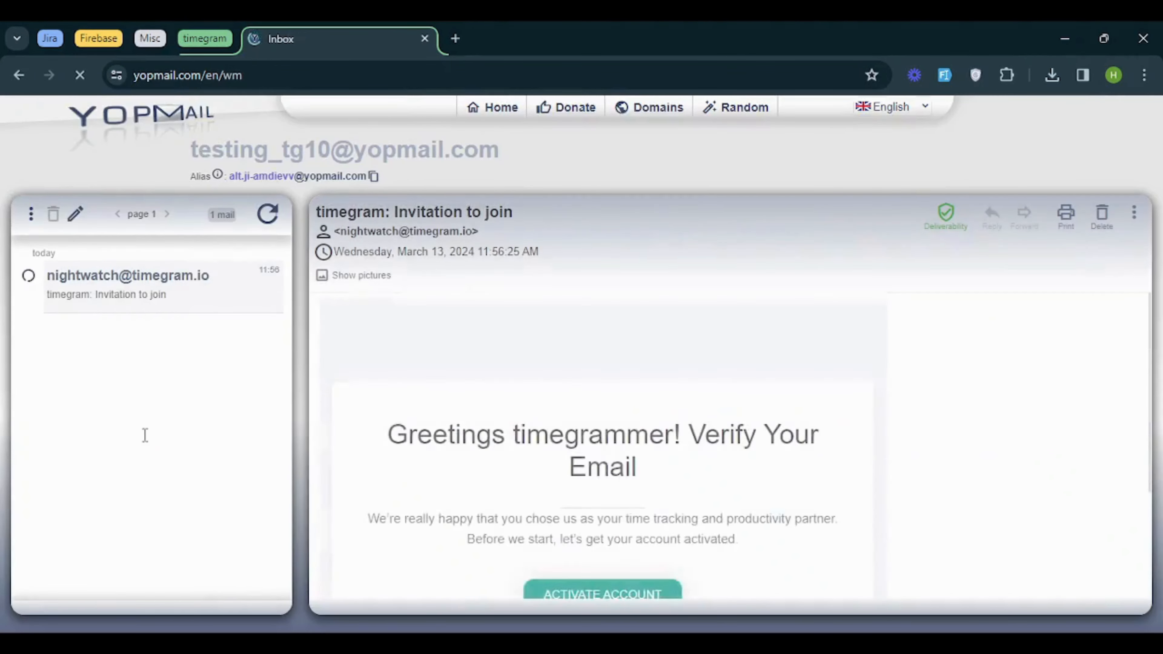
scroll(561, 380, "down", 3)
left_click(592, 463)
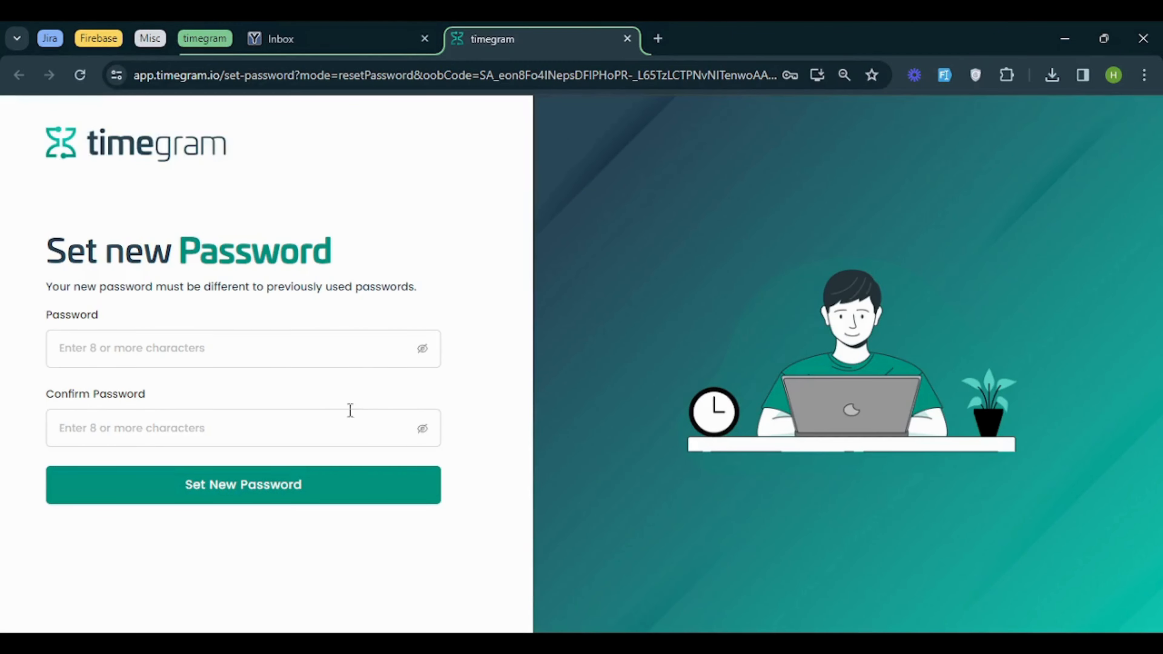
Set and confirm a new password for the invited account, and continue to the login page
left_click(267, 341)
type("••••••")
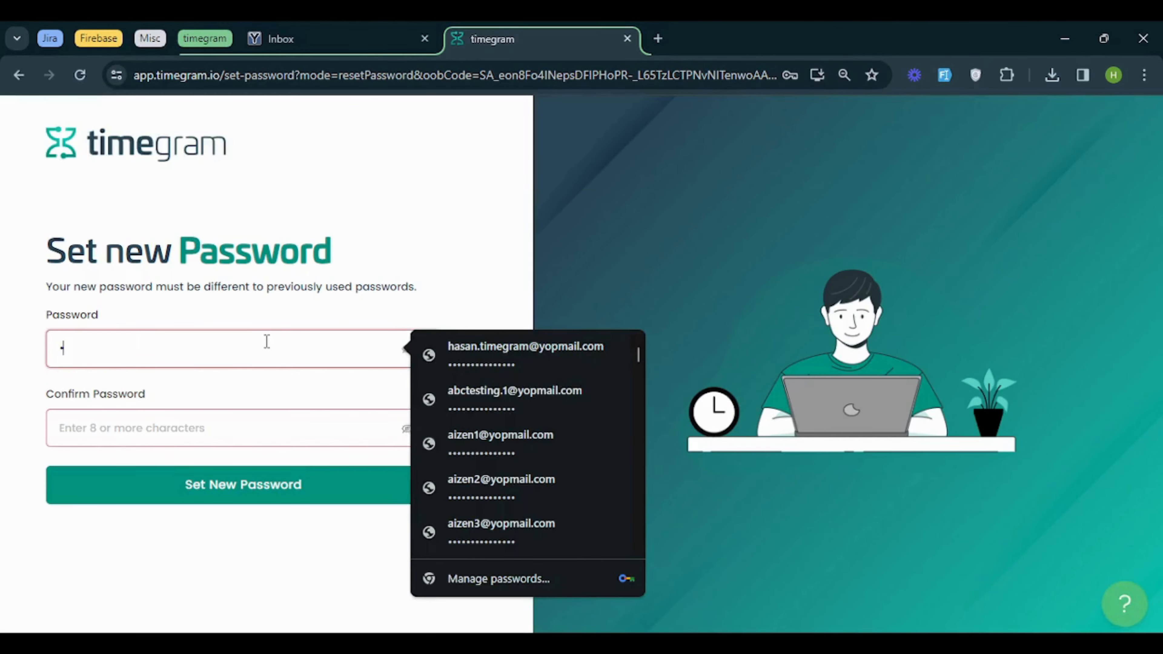
type("•••••••••")
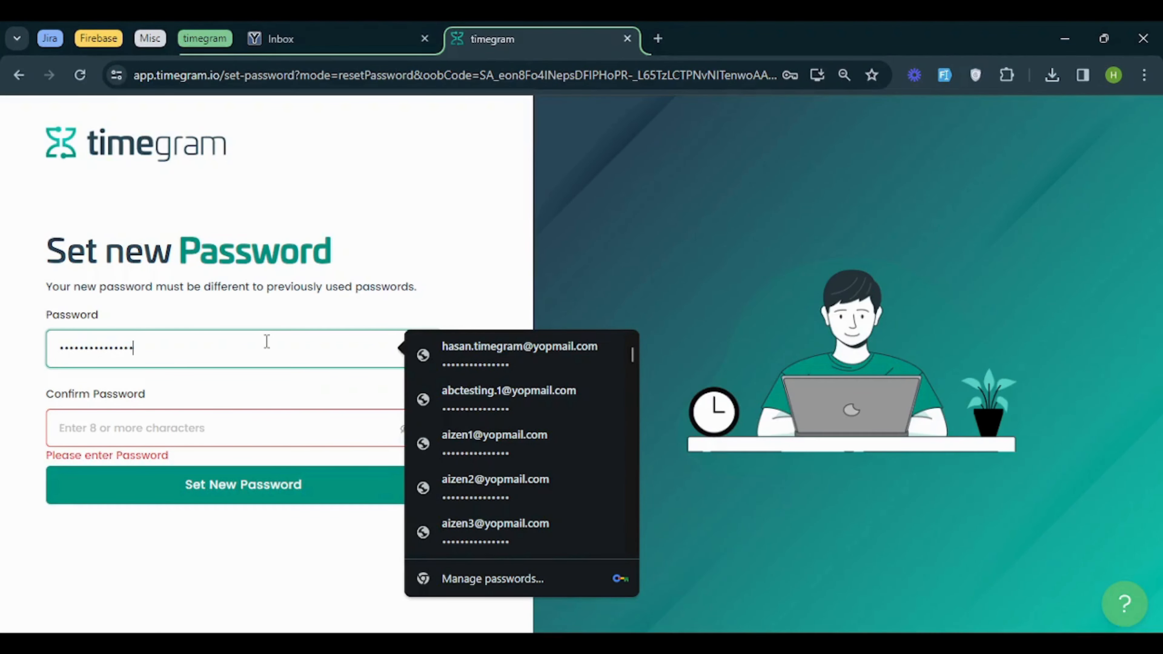
key("Tab")
type("•••••••••••")
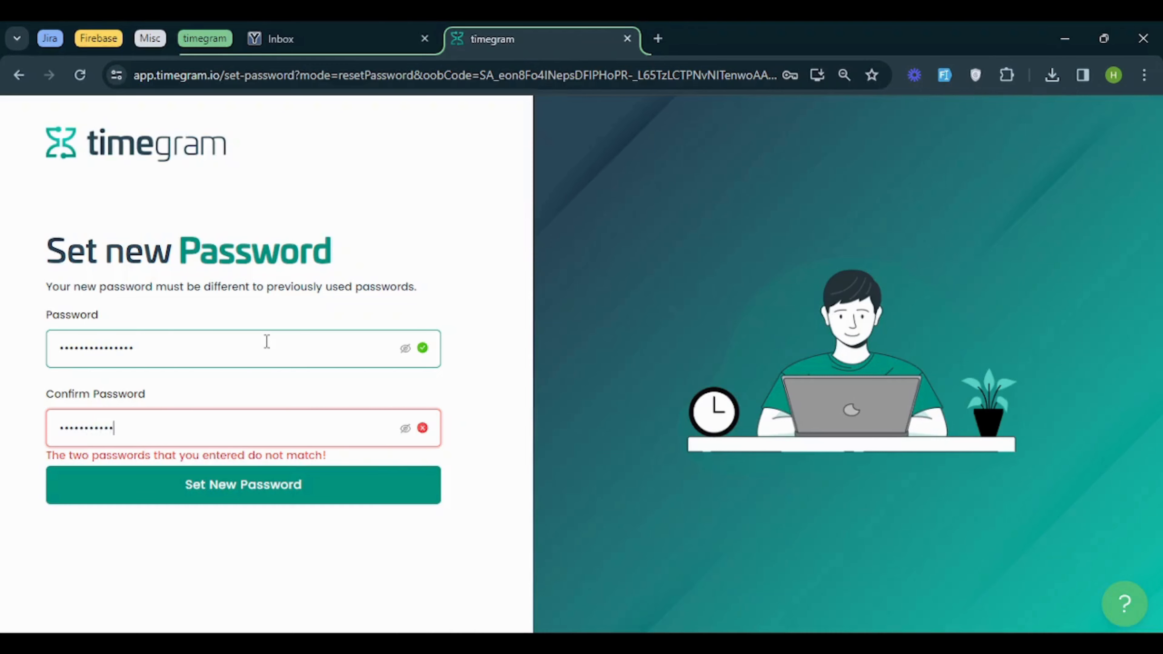
type("•")
key("Return")
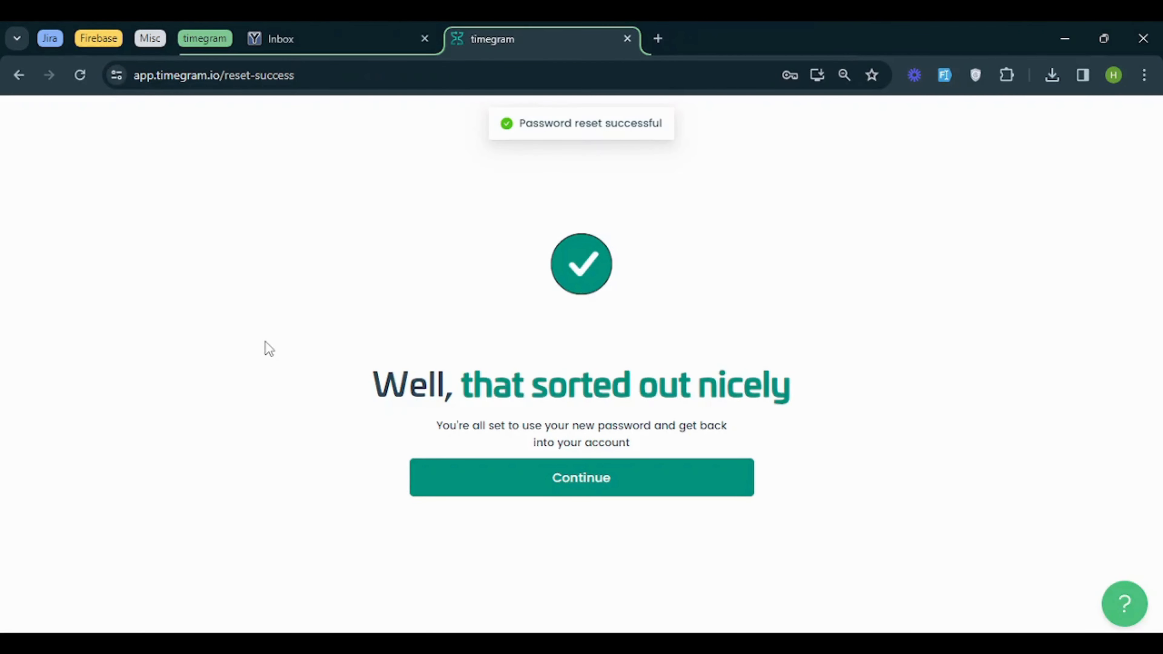
left_click(457, 479)
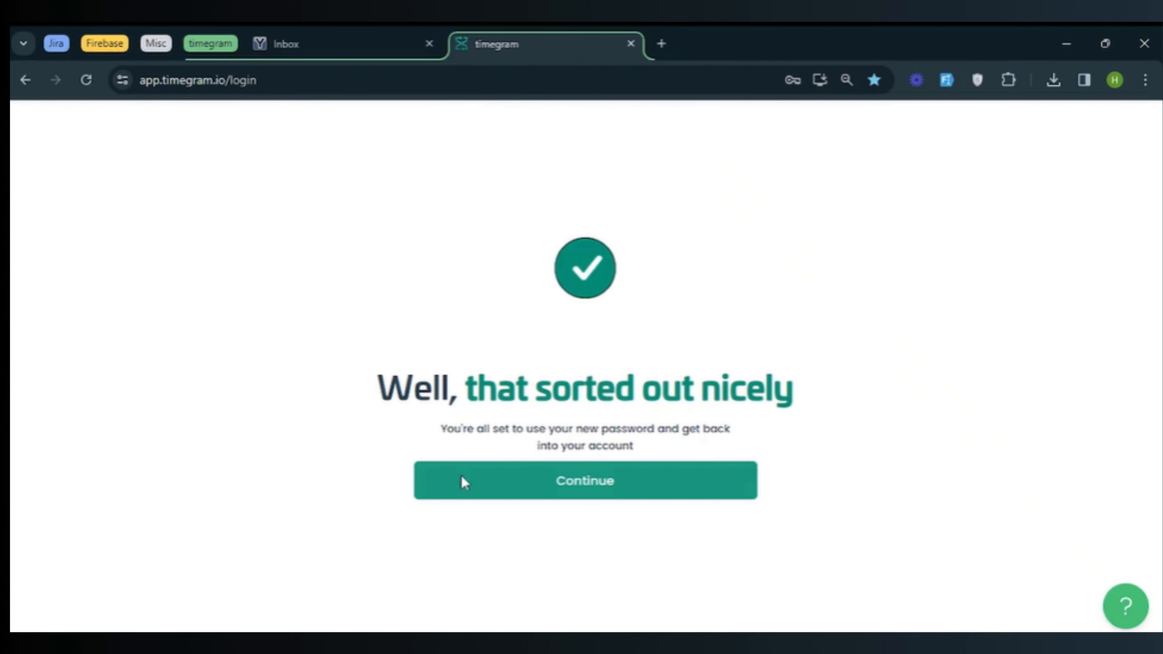
left_click(461, 475)
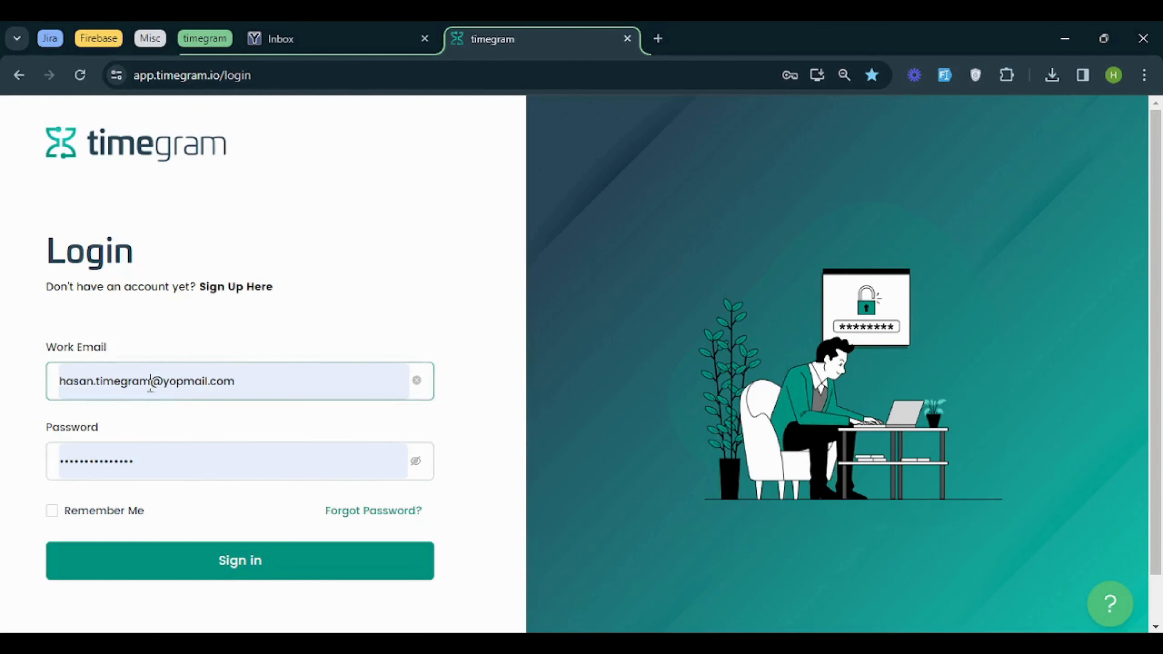
Replace the prefilled work email with the invited user's email and sign in
left_click_drag(156, 385, 9, 408)
type("testing")
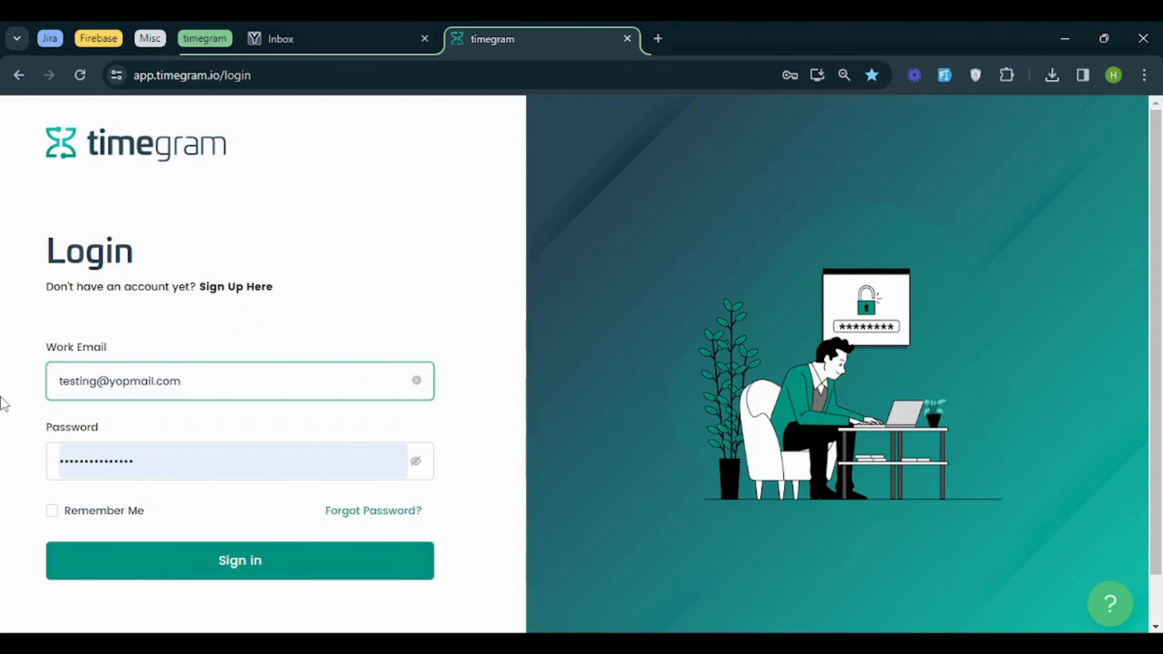
type("_tg10")
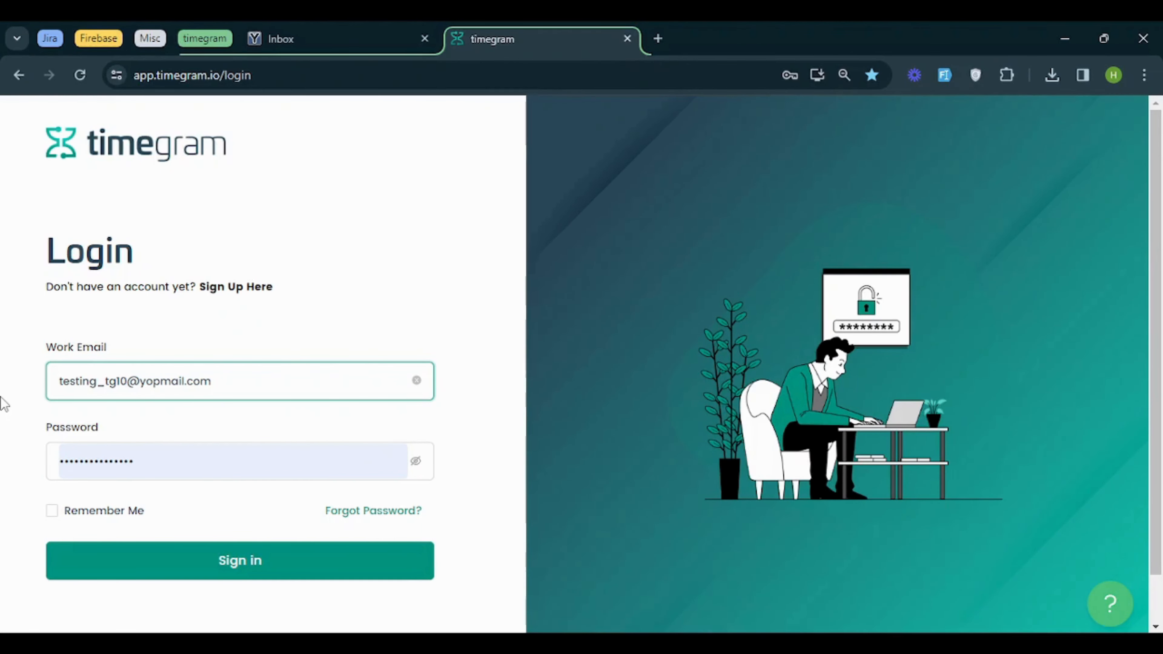
left_click(138, 563)
left_click(770, 339)
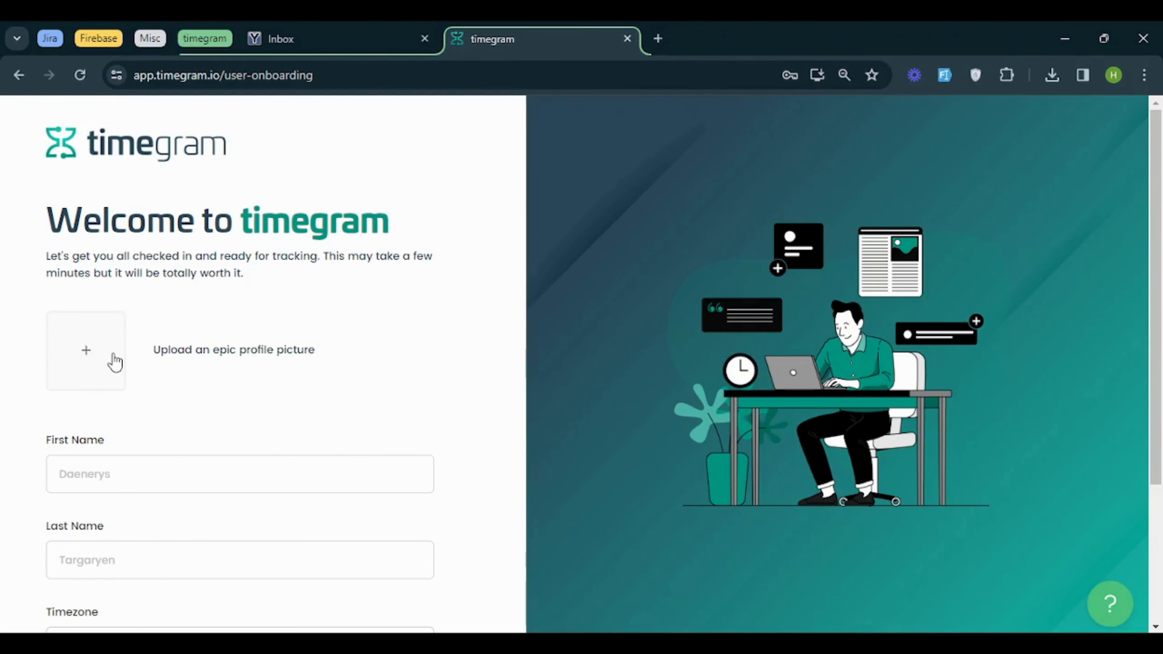
Upload the Visual Studio Code logo as the profile picture and enter the invited user's first and last name
left_click(114, 362)
double_click(419, 276)
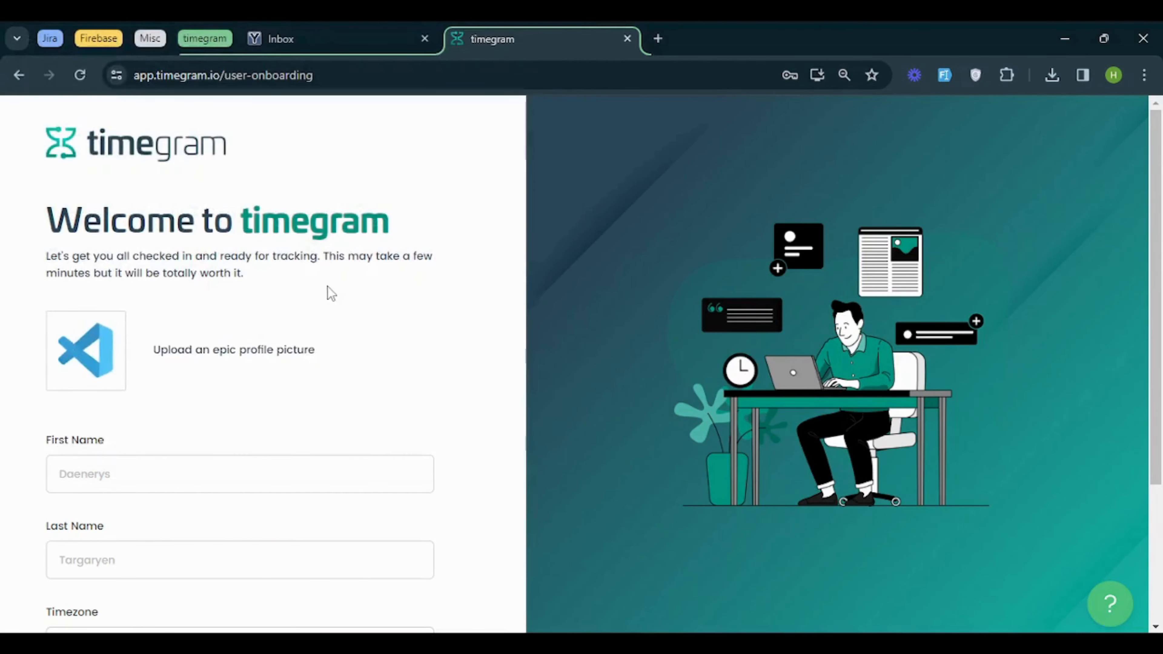
scroll(316, 298, "down", 4)
left_click(278, 304)
type("Testing")
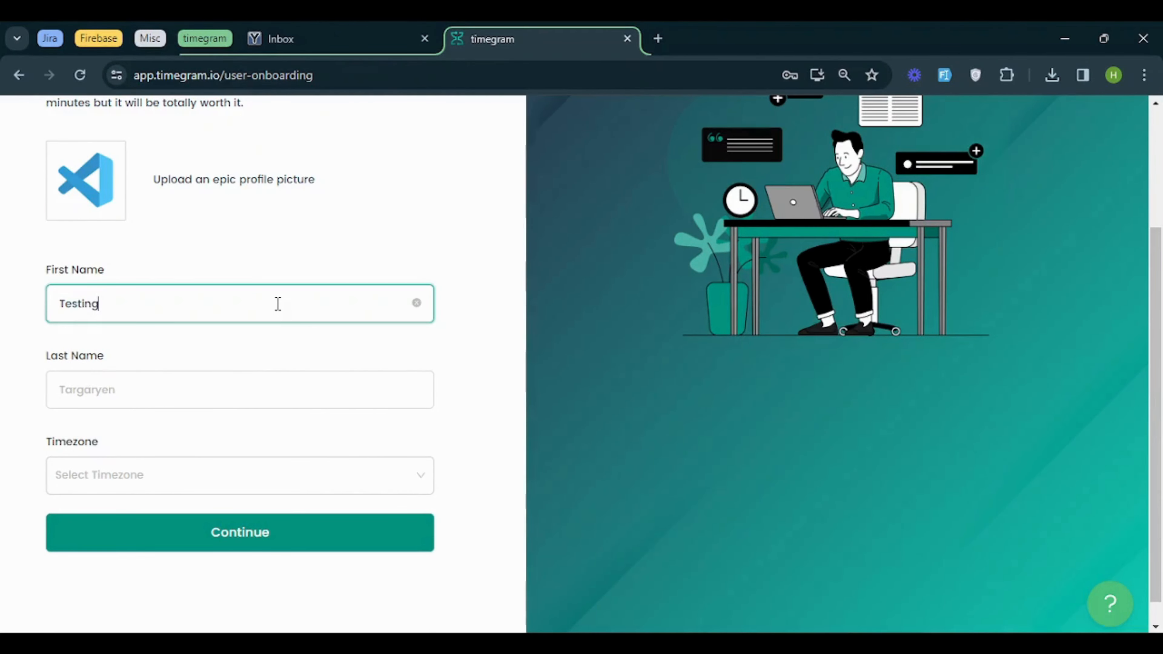
key("Tab")
type("Ten")
Choose the timezone matching "kara" and submit the onboarding profile
key("Tab")
type("k")
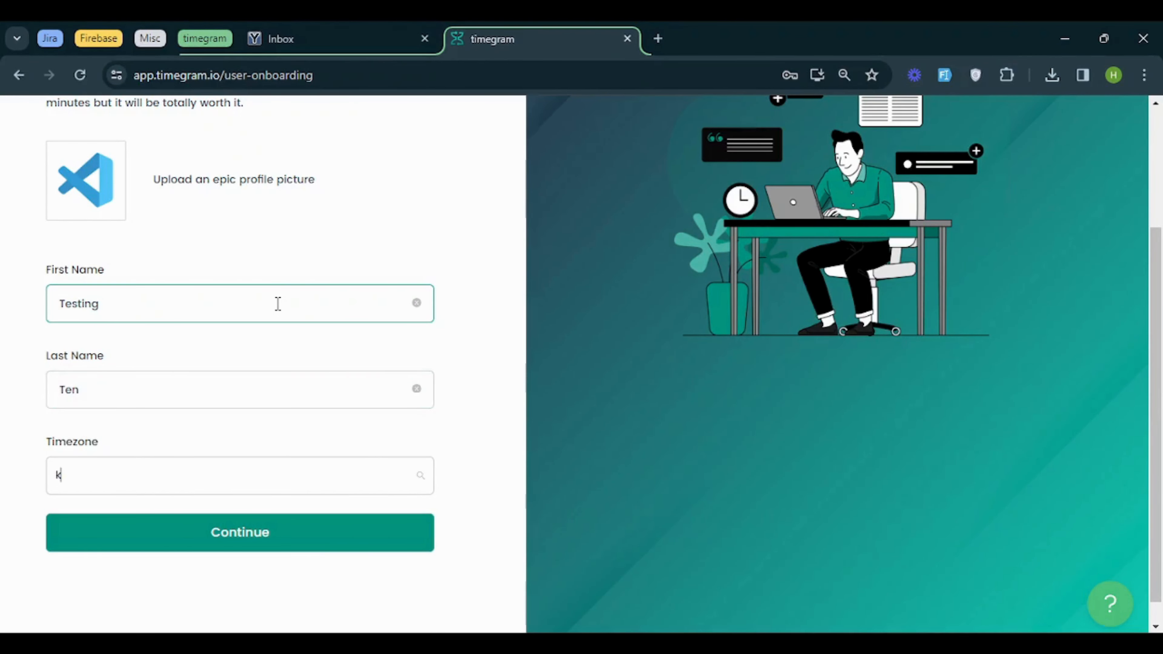
type("ara")
left_click(217, 508)
left_click(218, 539)
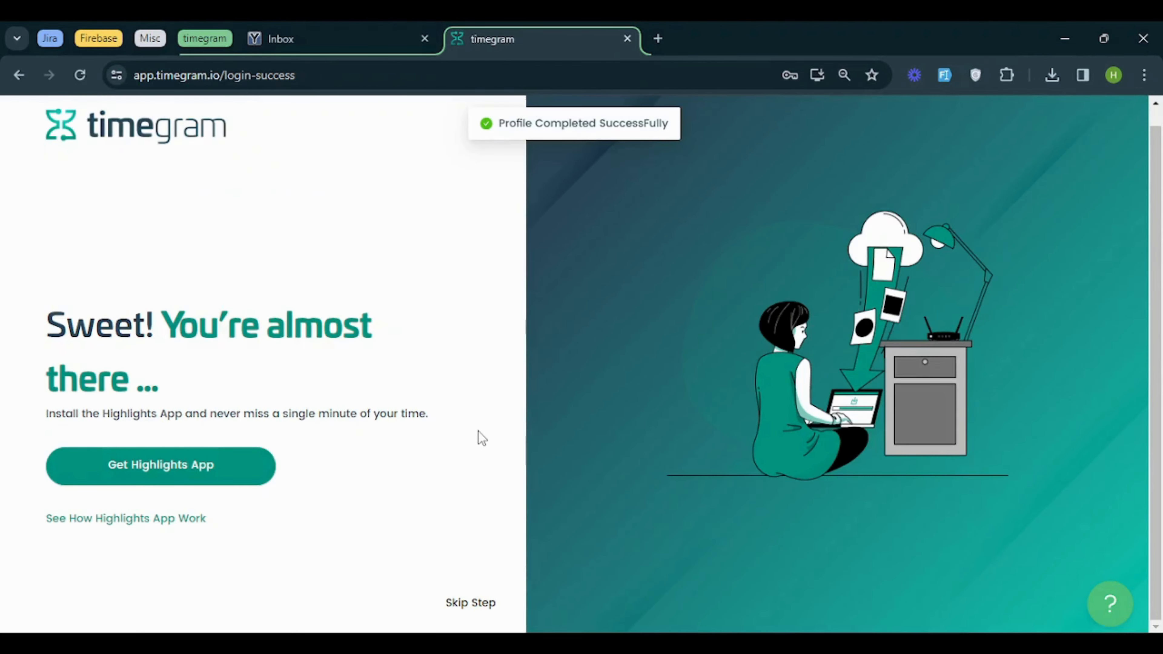
Download the Highlights app installer timegram-0.3.9-setup and save it to the Desktop
left_click(236, 466)
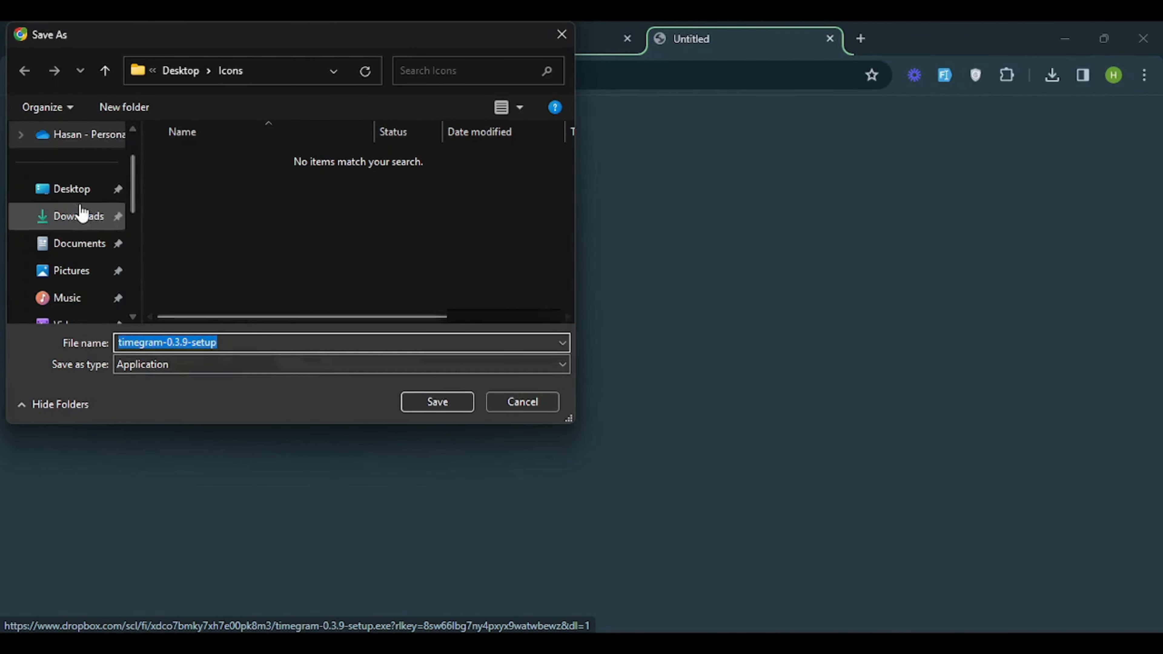
left_click(75, 190)
left_click(440, 408)
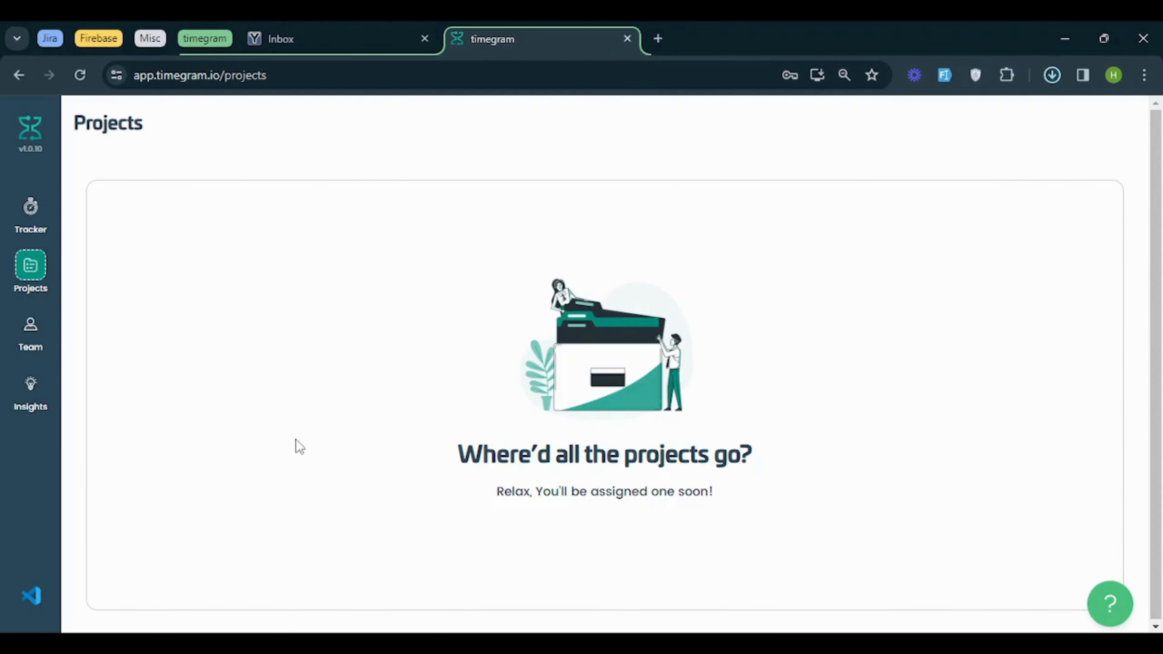
View the Team and Tracker pages of the invited account, and sign out
left_click(30, 326)
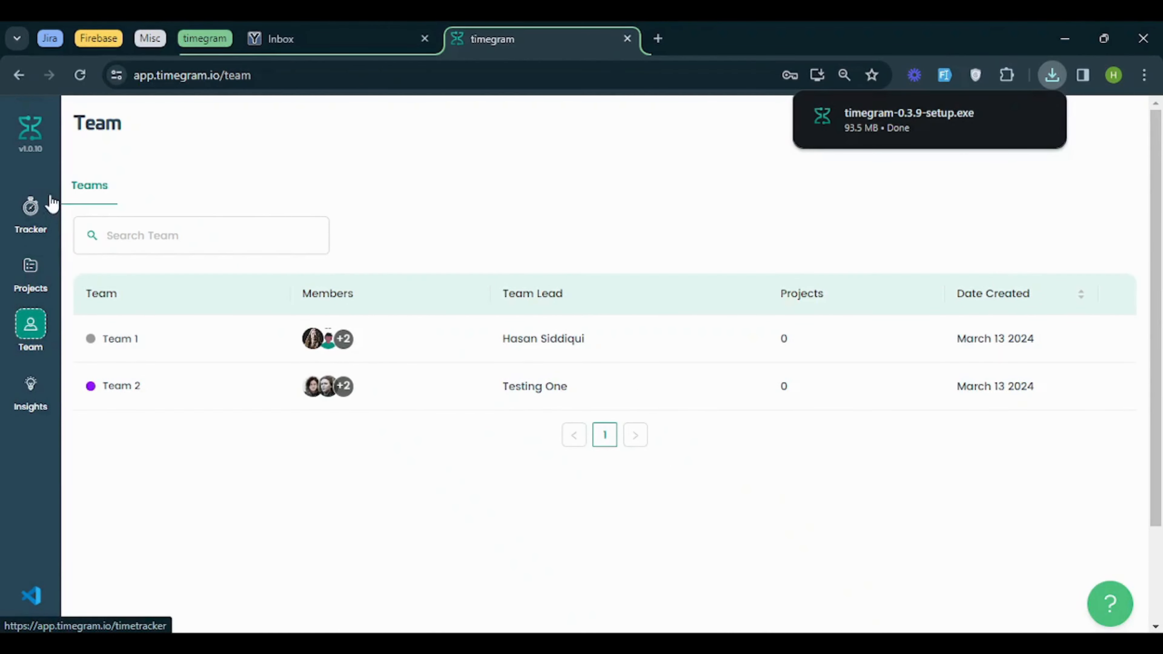
left_click(49, 202)
left_click(31, 595)
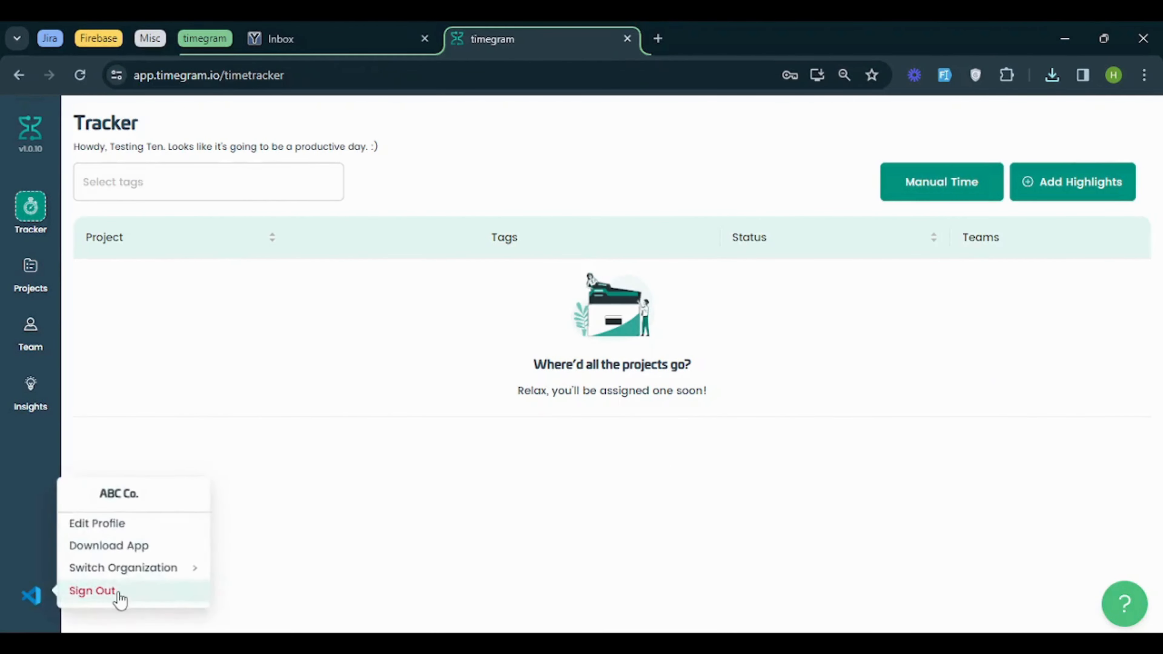
left_click(115, 597)
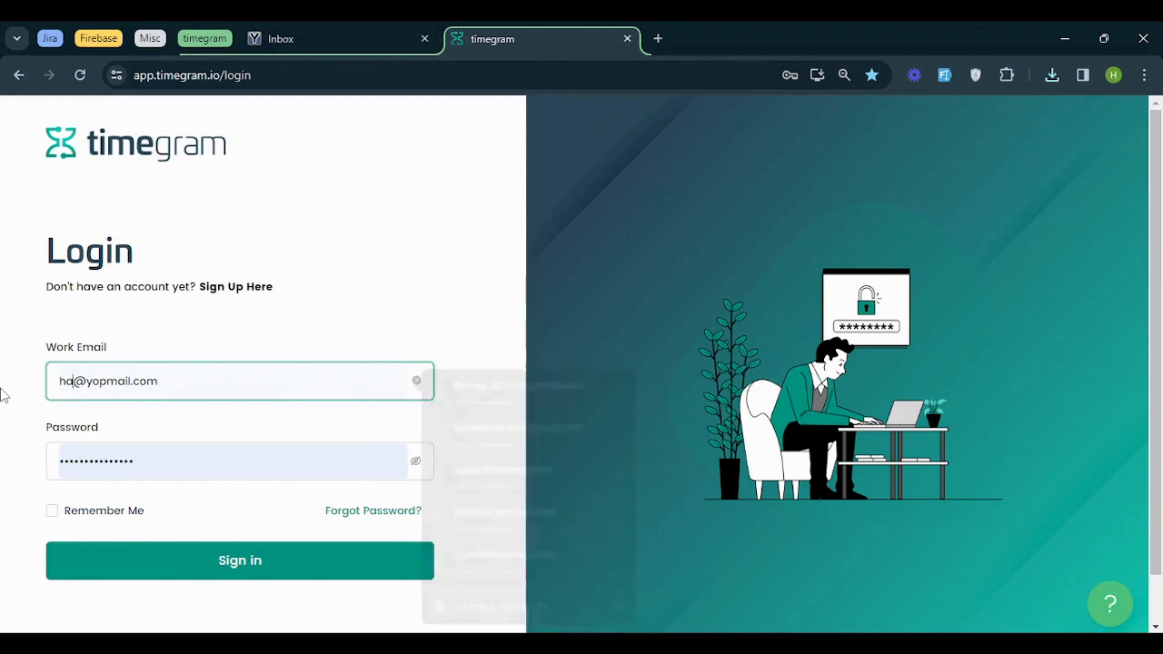
Enter the owner account's work email on the login page and sign in
key("Return")
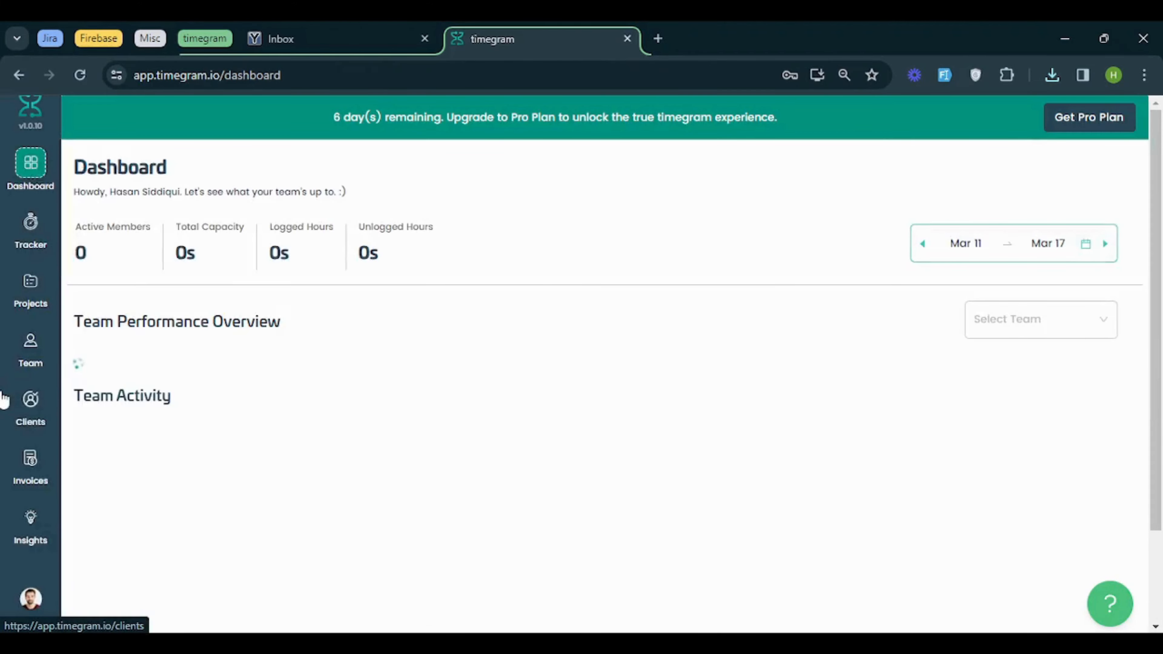
Check the newly invited user's status on the second page of the team's user list, and return to the first page
left_click(18, 357)
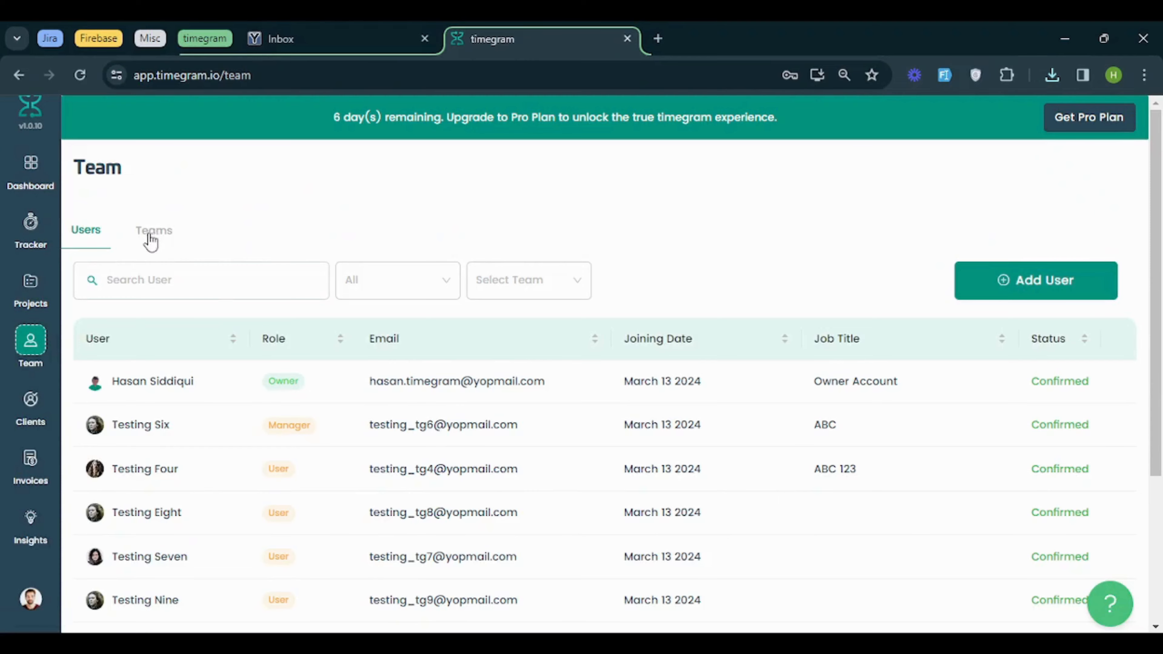
scroll(275, 256, "down", 5)
left_click(620, 612)
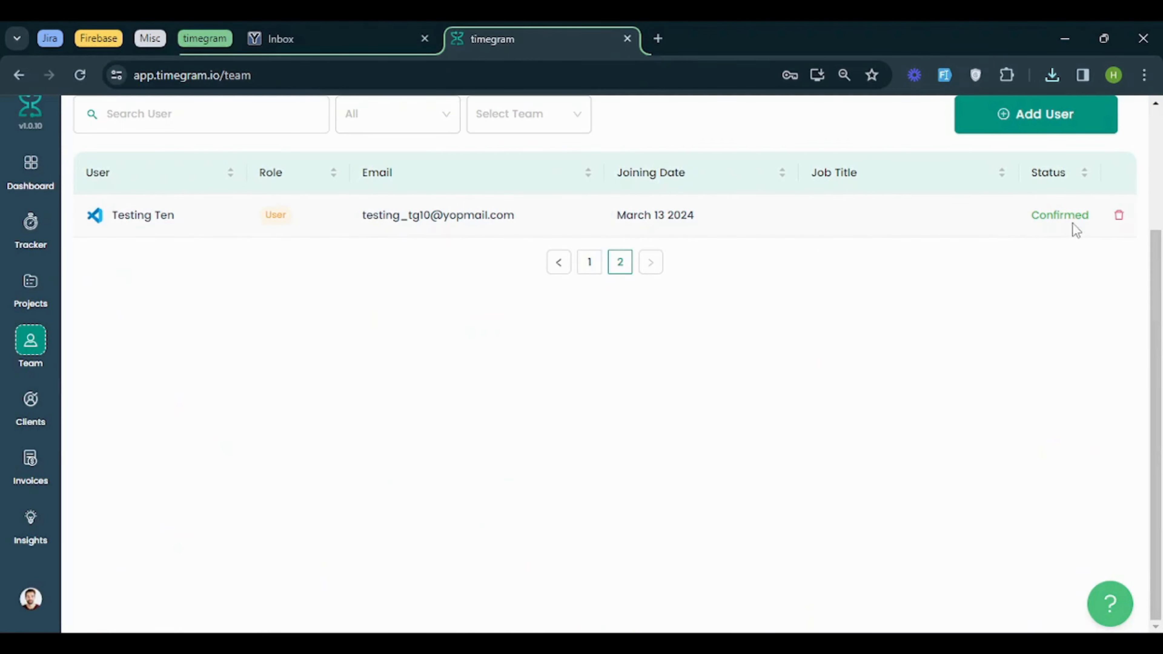
left_click(589, 262)
scroll(184, 256, "up", 3)
Search the teams list for "team 1" and "2", and clear the search
left_click(161, 239)
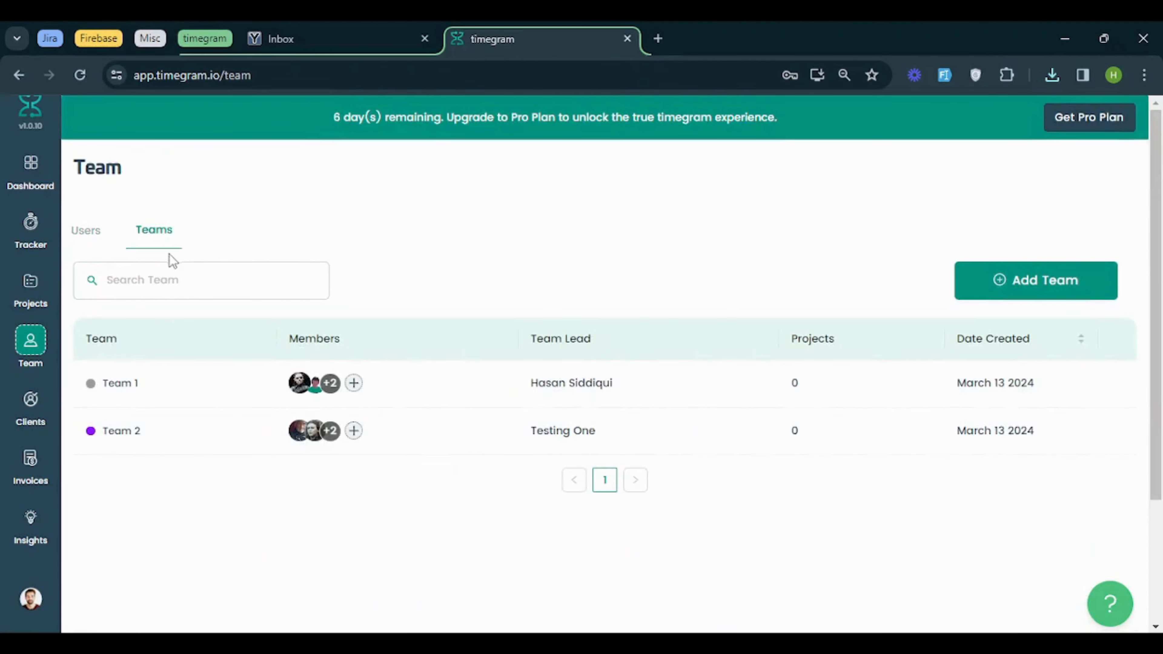
left_click(205, 287)
type("team 1")
key("ctrl+a")
type("2")
key("BackSpace")
Open Team 1 for editing and add the newly invited user to its teammates
left_click(135, 388)
left_click(952, 273)
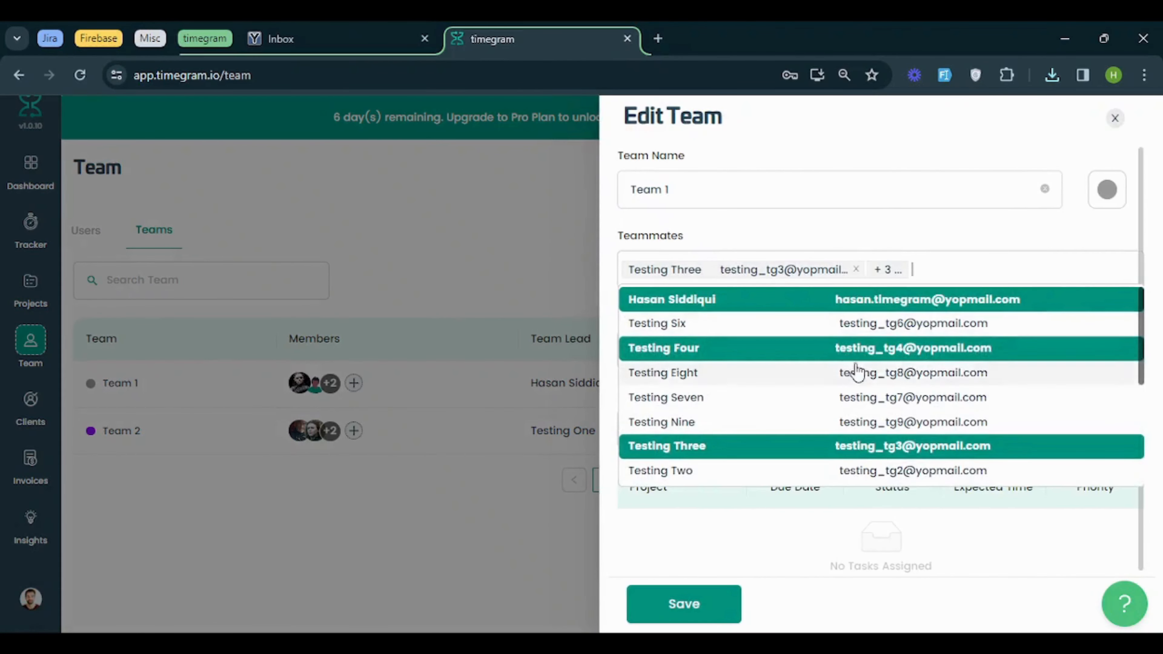
scroll(817, 434, "down", 3)
scroll(809, 418, "up", 3)
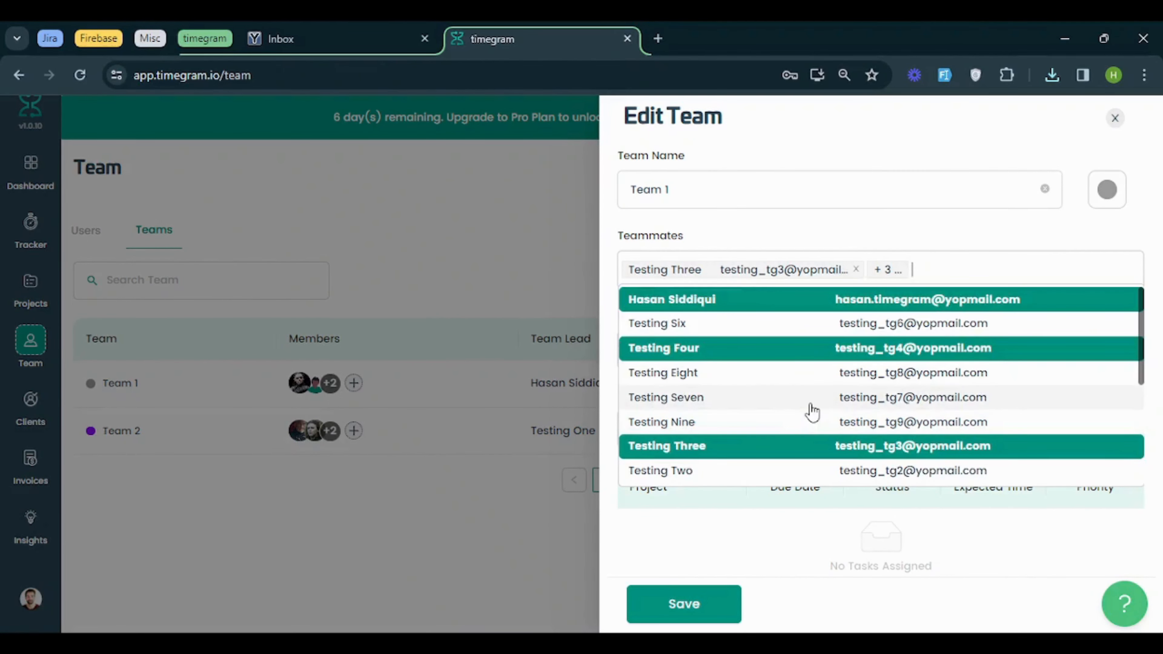
scroll(809, 408, "down", 3)
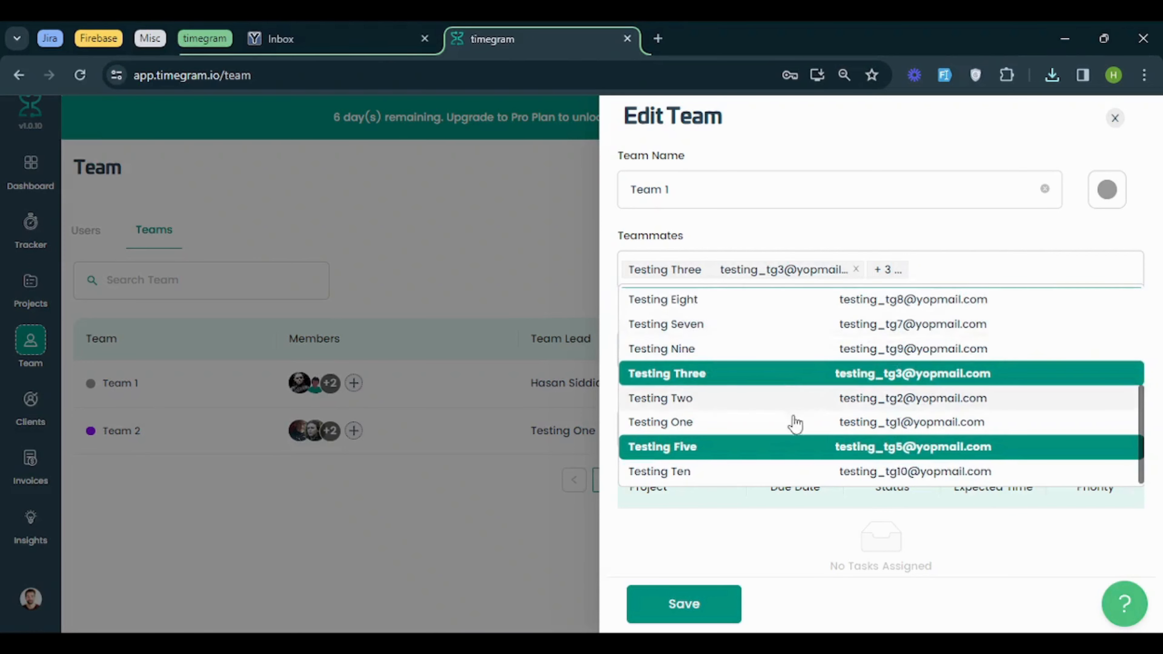
left_click(769, 476)
scroll(839, 322, "up", 3)
left_click(892, 231)
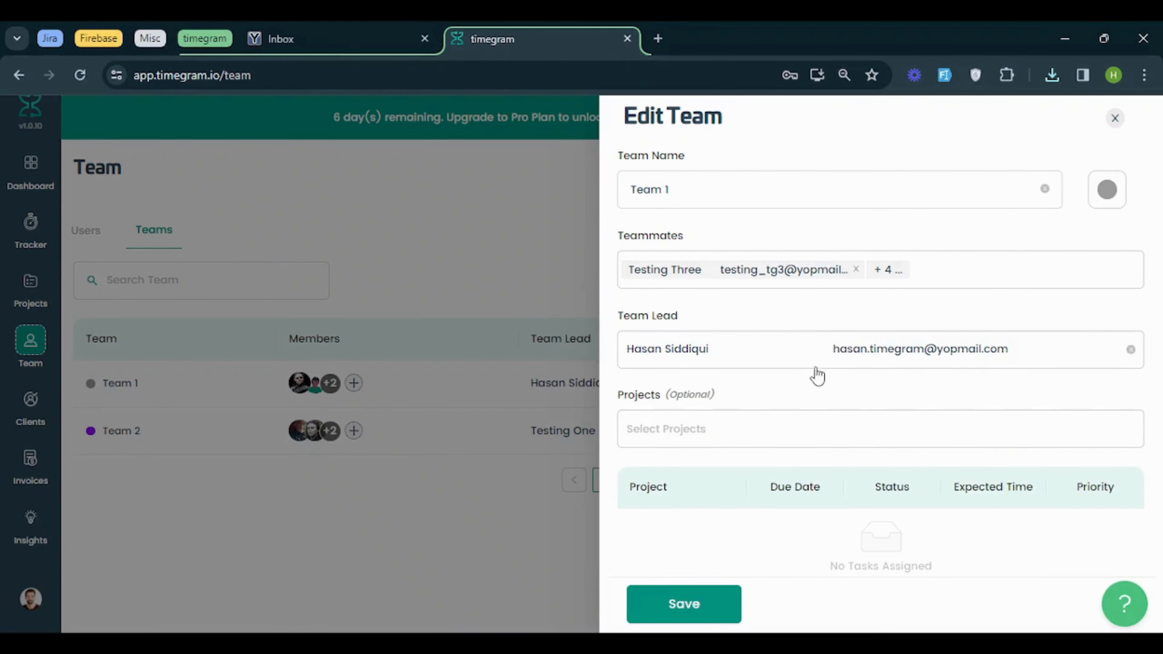
Check Team 1's optional project selection without assigning a project, and save the team
scroll(815, 375, "down", 1)
left_click(779, 417)
left_click(777, 422)
scroll(732, 546, "down", 1)
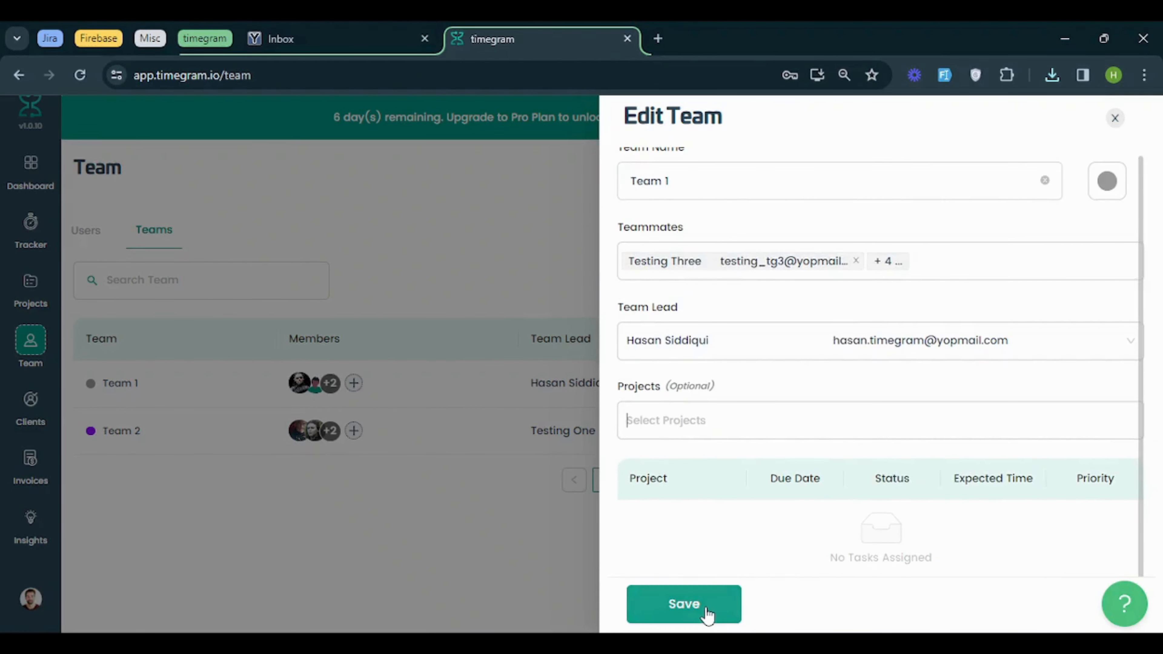
left_click(705, 610)
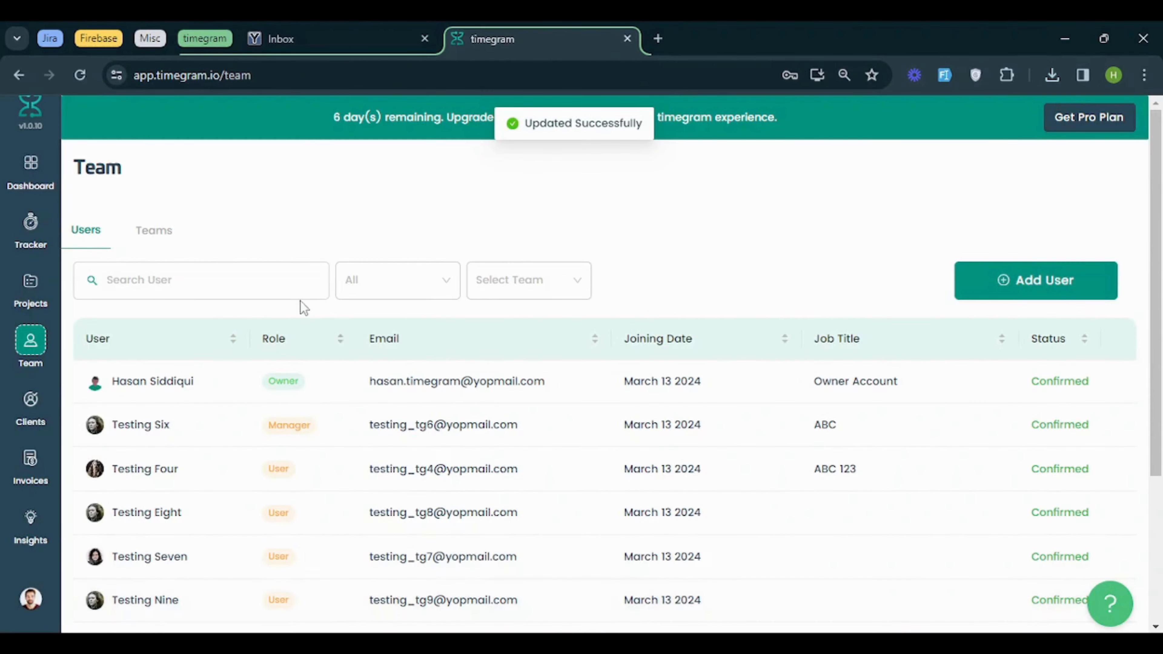
Return to the teams list and start a new team named Team 3
left_click(143, 236)
scroll(696, 242, "down", 3)
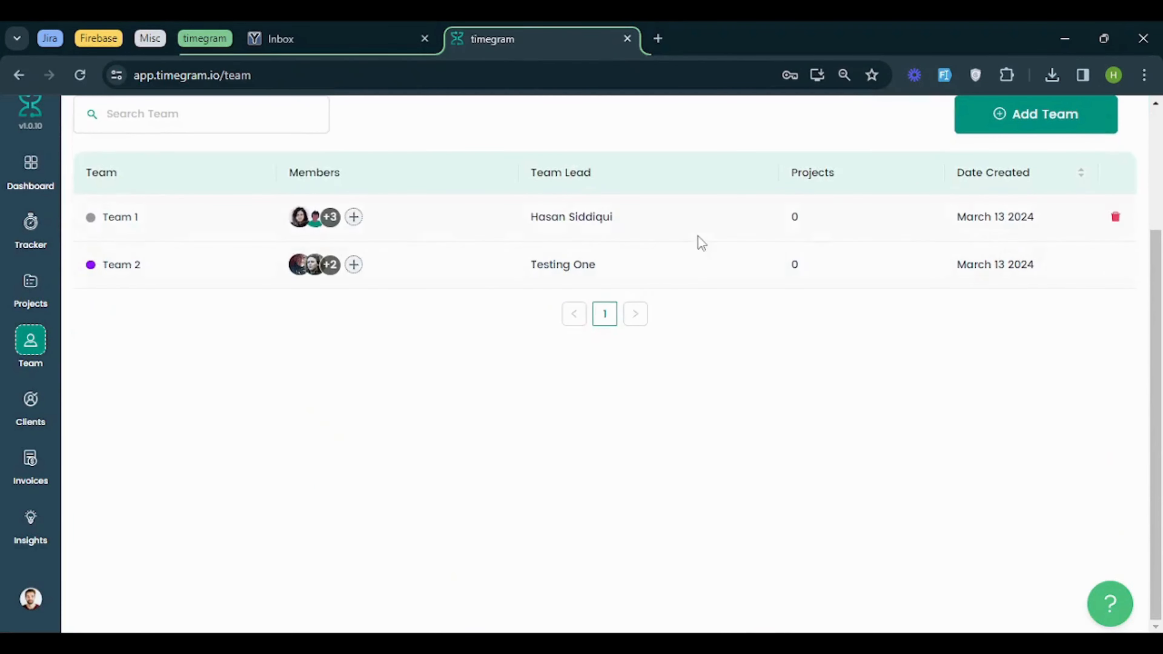
scroll(961, 218, "up", 2)
left_click(959, 214)
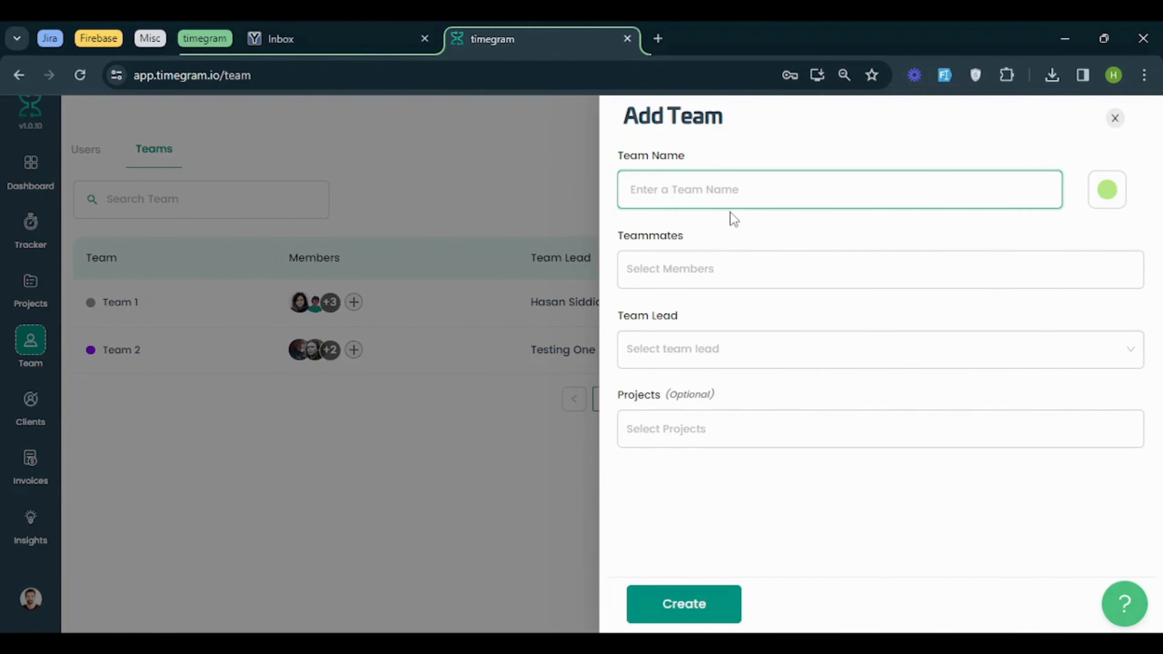
type("Team 3")
key("Tab")
key("Tab")
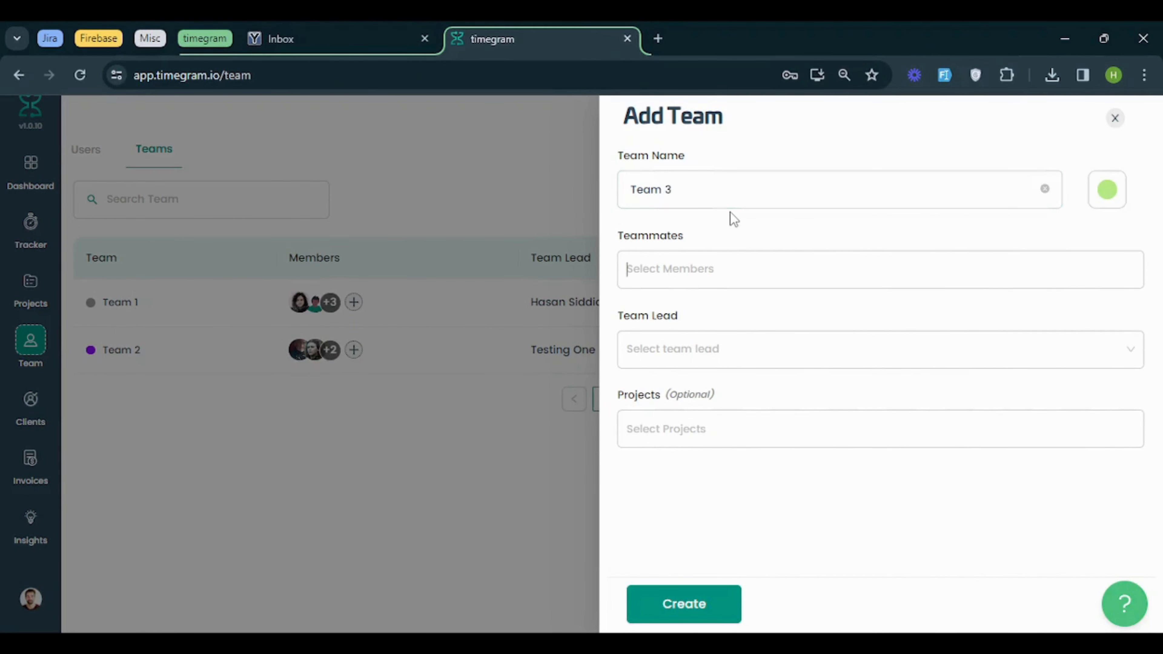
Select every available user, from the owner to the newly invited user, as teammates of Team 3
left_click(825, 261)
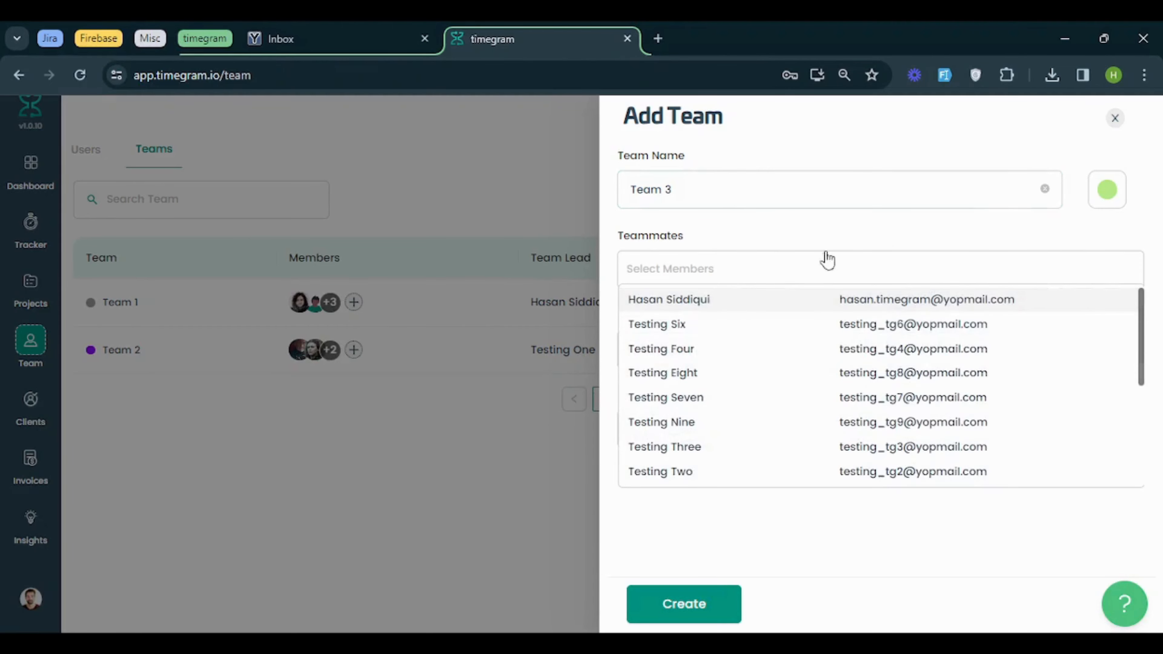
left_click(907, 300)
left_click(900, 325)
left_click(895, 349)
left_click(890, 373)
left_click(885, 398)
left_click(879, 424)
left_click(877, 447)
left_click(873, 472)
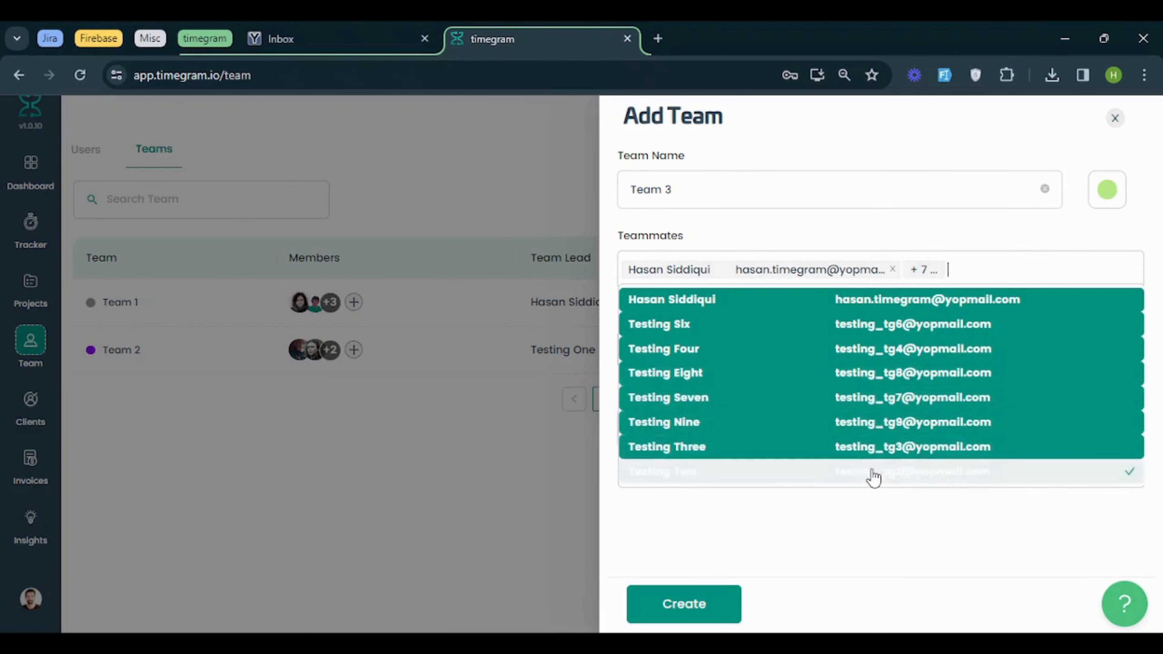
scroll(824, 433, "down", 2)
left_click(810, 427)
left_click(797, 450)
left_click(790, 475)
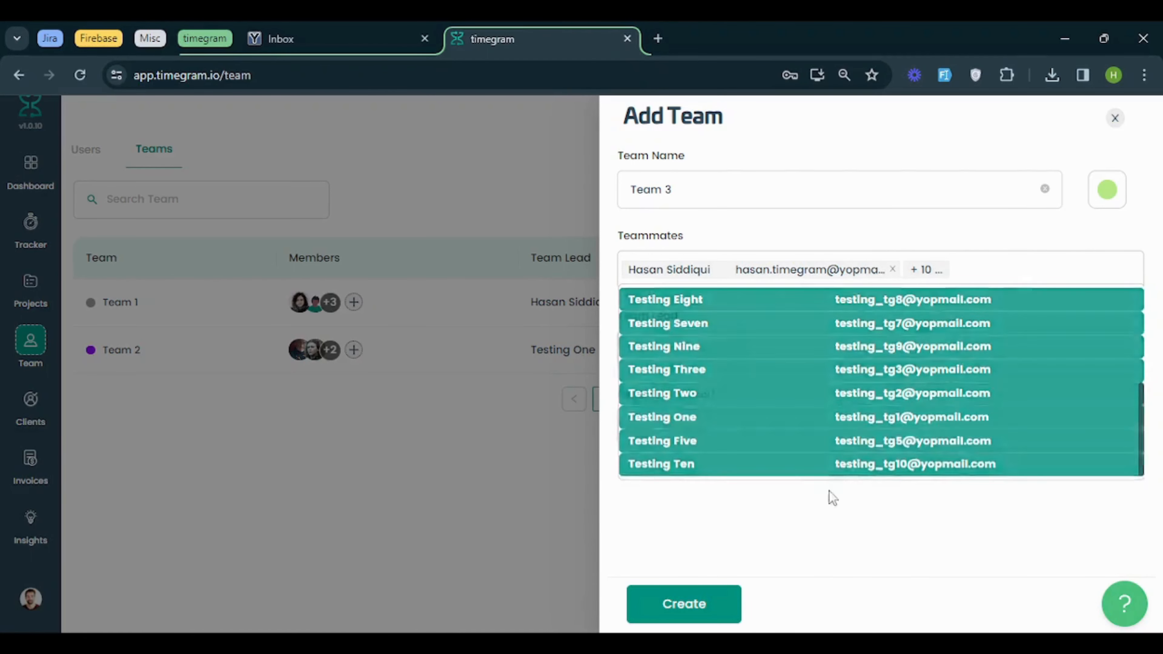
left_click(836, 506)
Assign the user who leads Team 2 as the lead of Team 3, and create the team
left_click(750, 348)
scroll(744, 384, "down", 2)
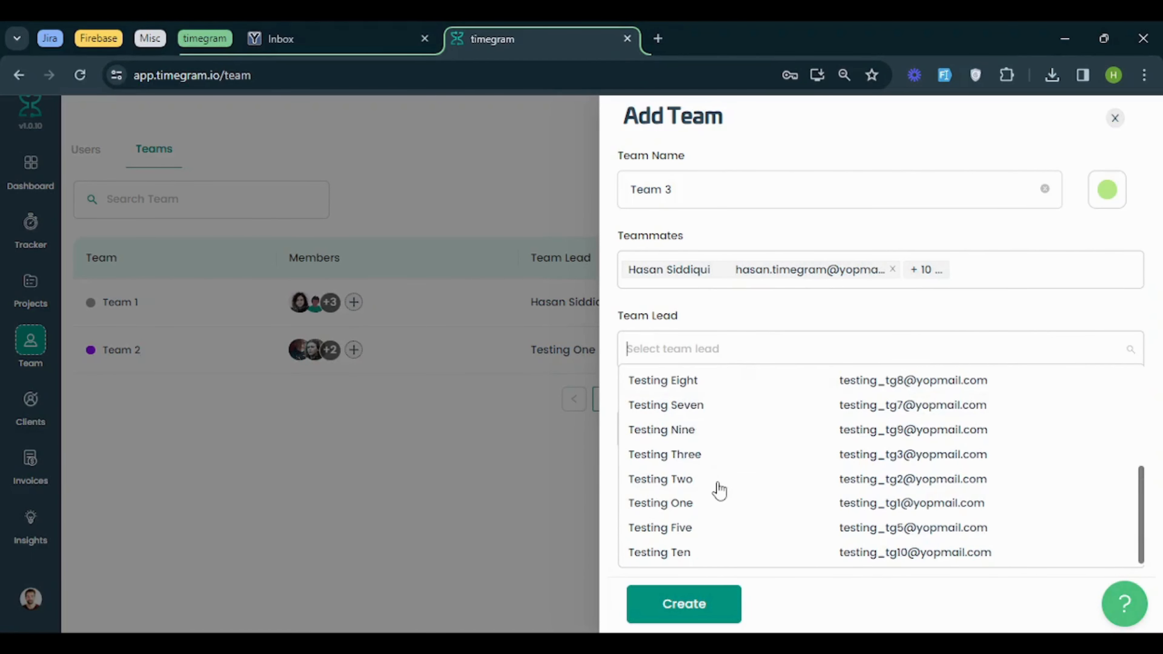
left_click(712, 503)
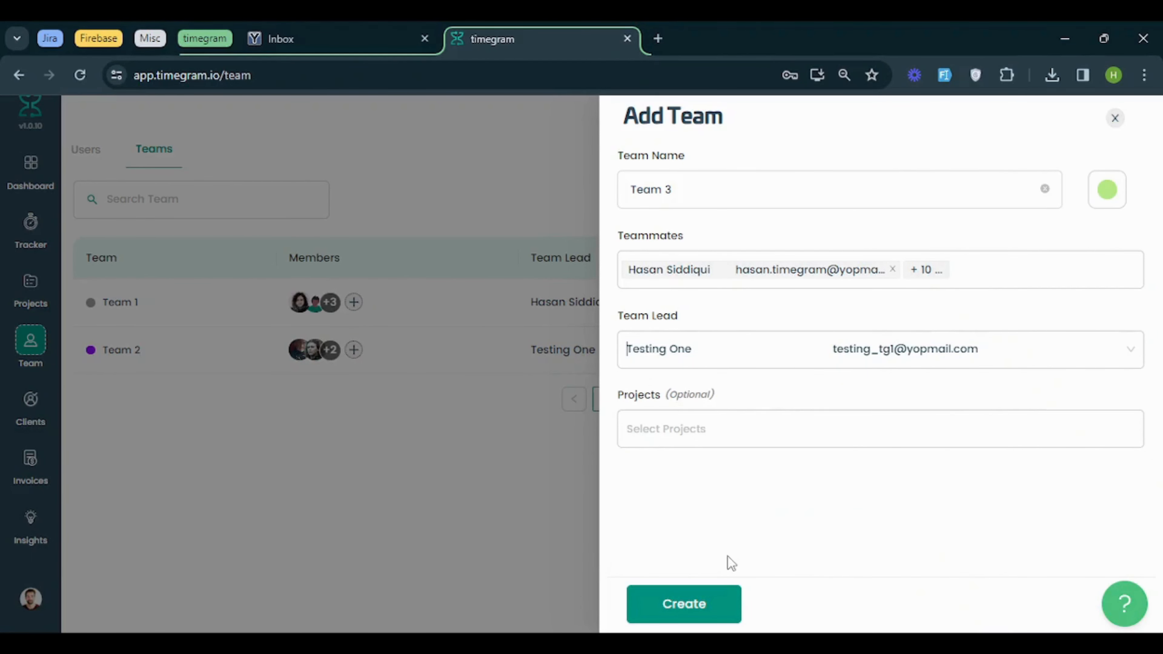
left_click(711, 605)
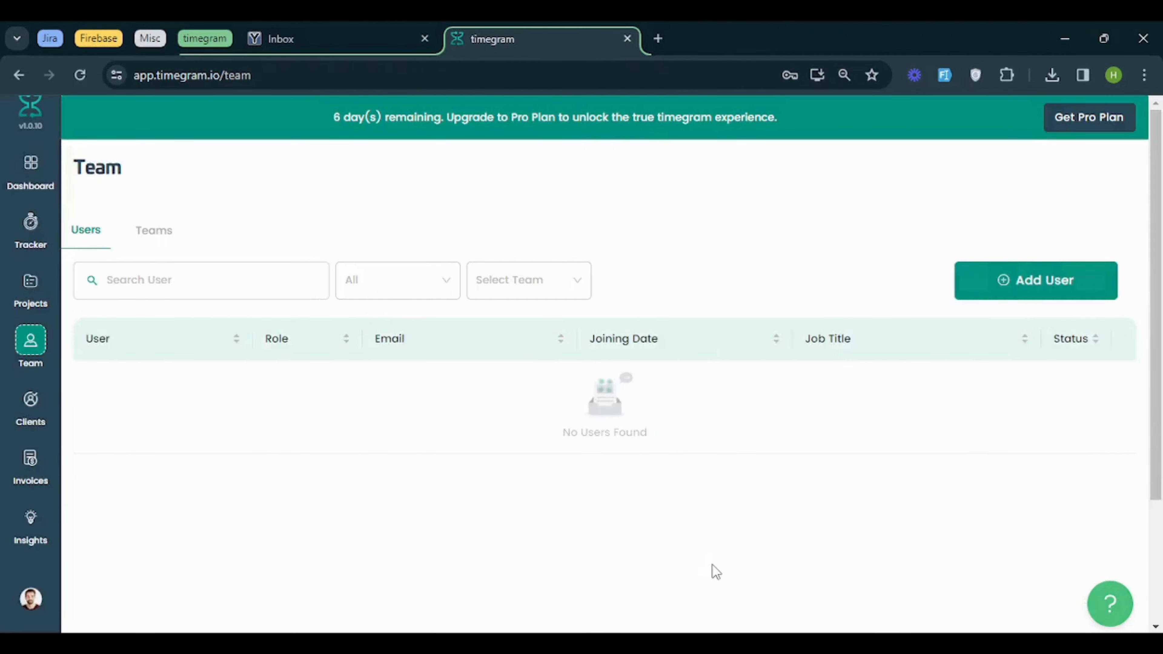
Remove the newly invited user from Team 3 through the members quick-edit in the teams list, and save
left_click(168, 247)
scroll(198, 285, "down", 3)
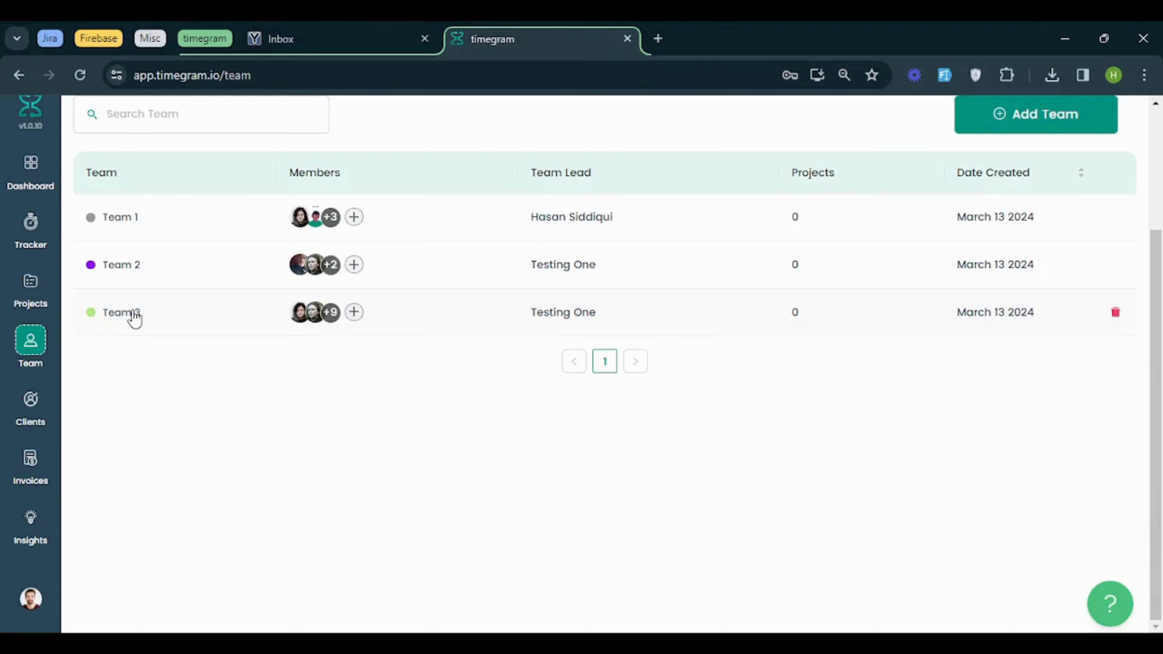
left_click(354, 312)
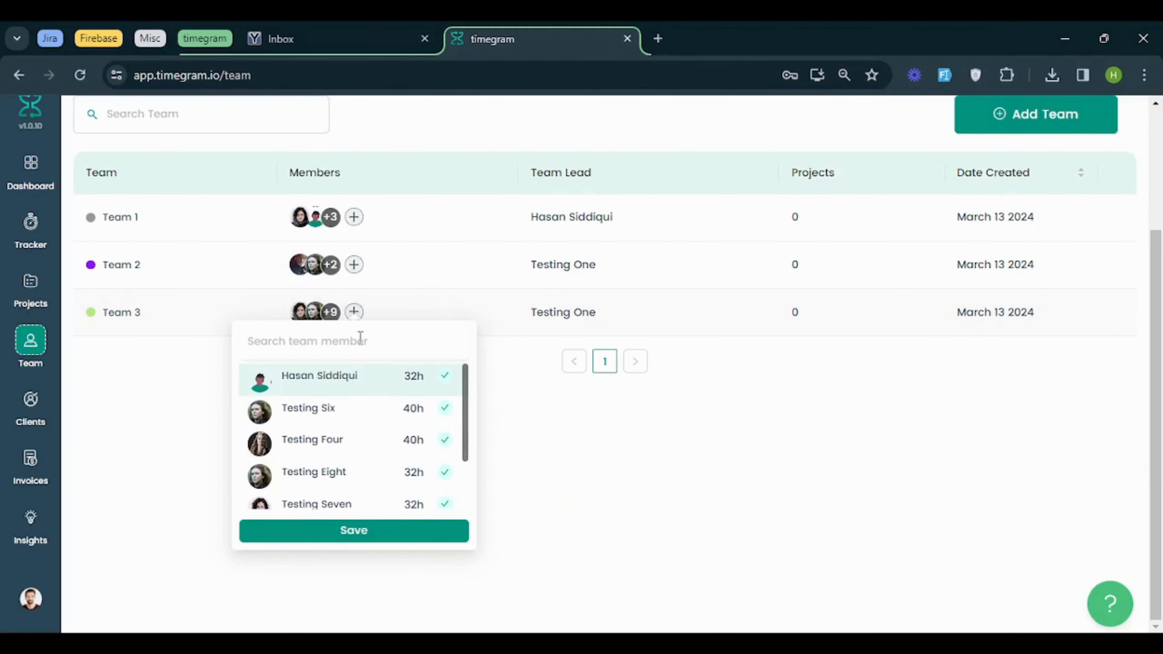
scroll(361, 449, "down", 4)
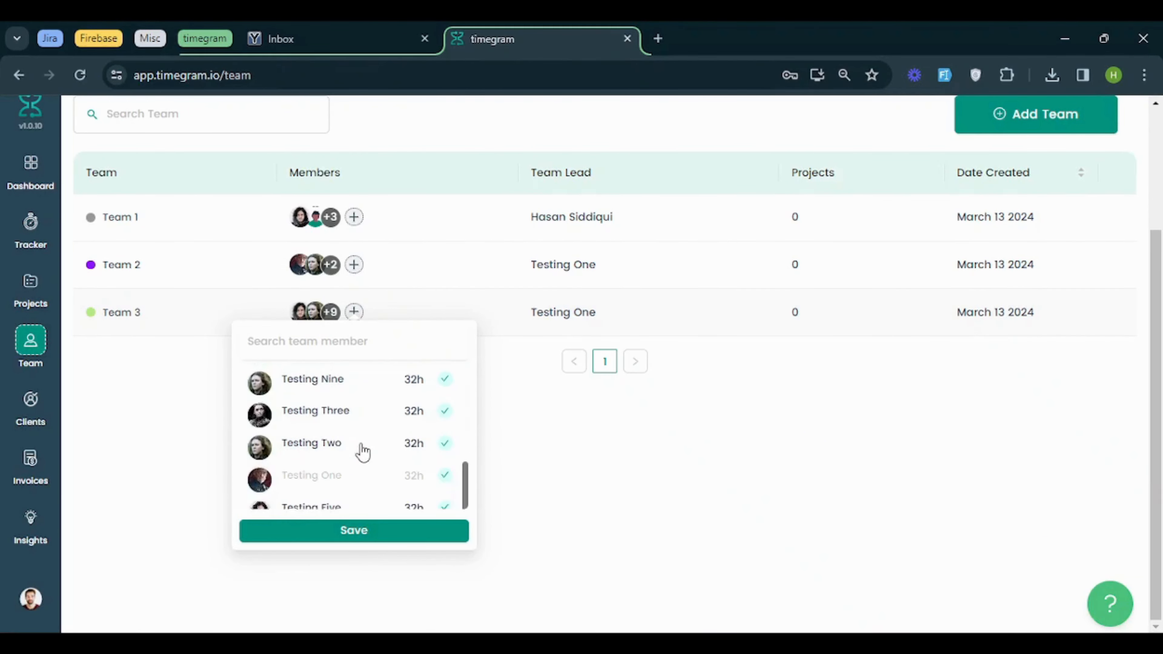
mouse_move(334, 477)
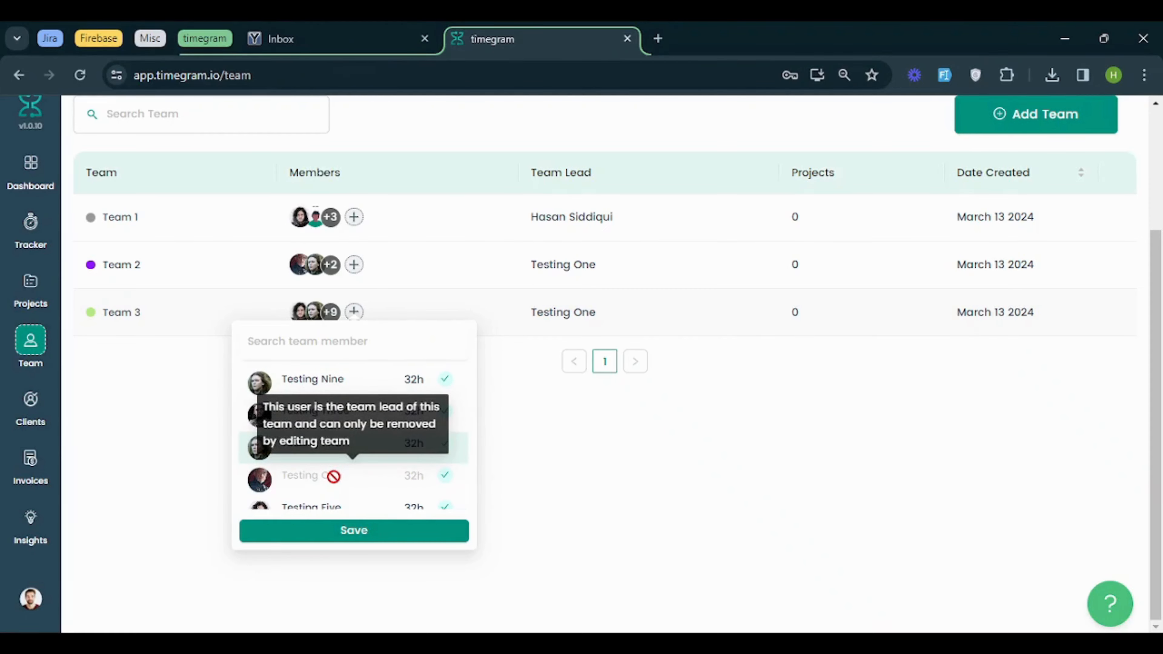
scroll(333, 478, "down", 2)
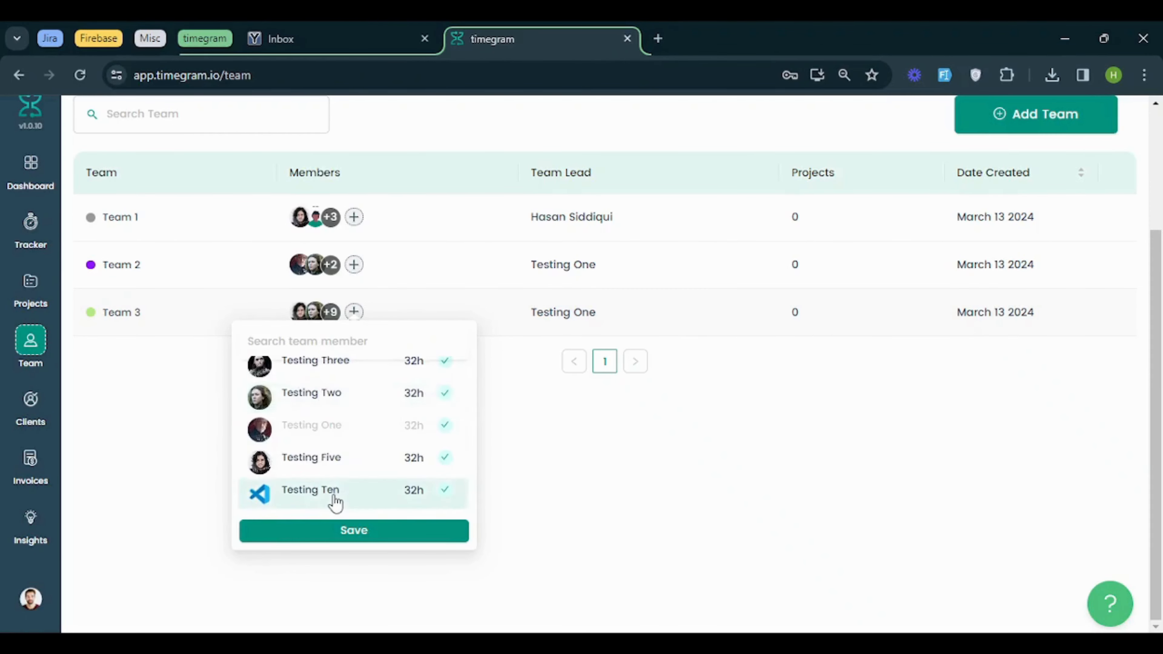
left_click(335, 499)
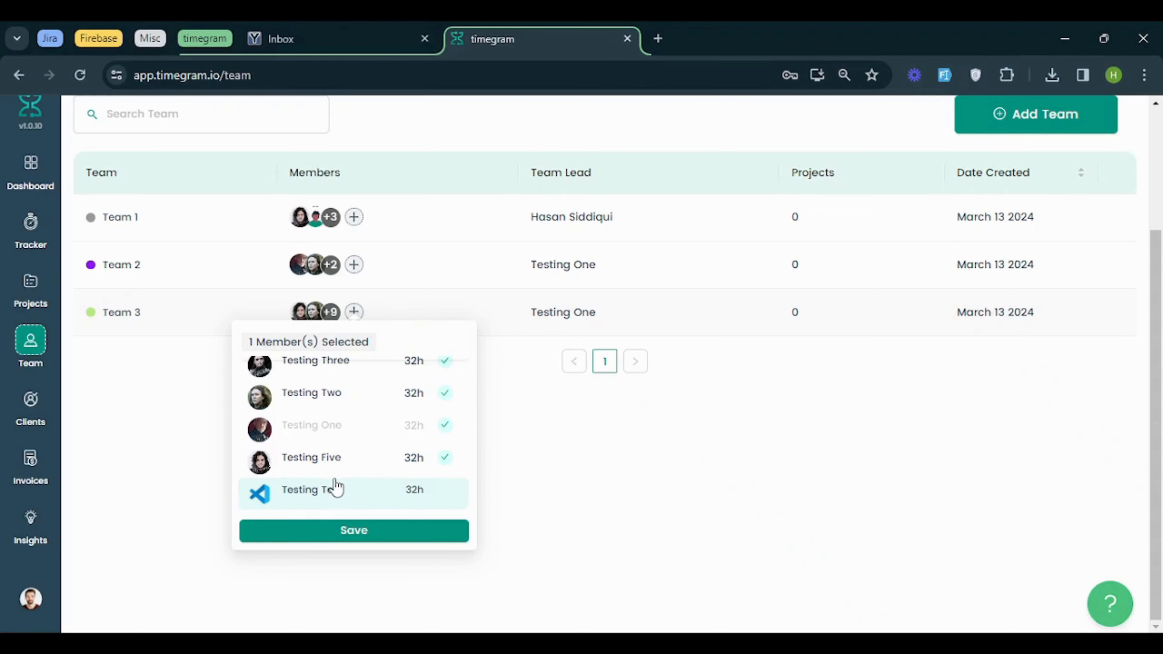
left_click(335, 531)
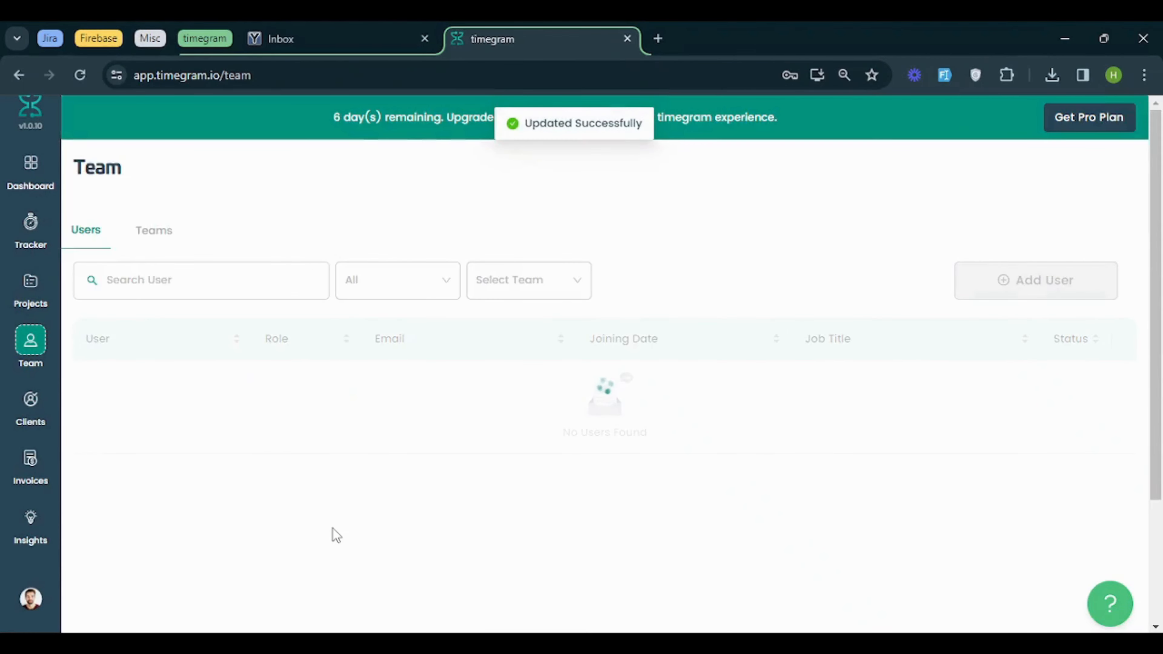
Reopen the teams list and view the members of Team 3
left_click(156, 231)
scroll(353, 267, "down", 3)
mouse_move(337, 327)
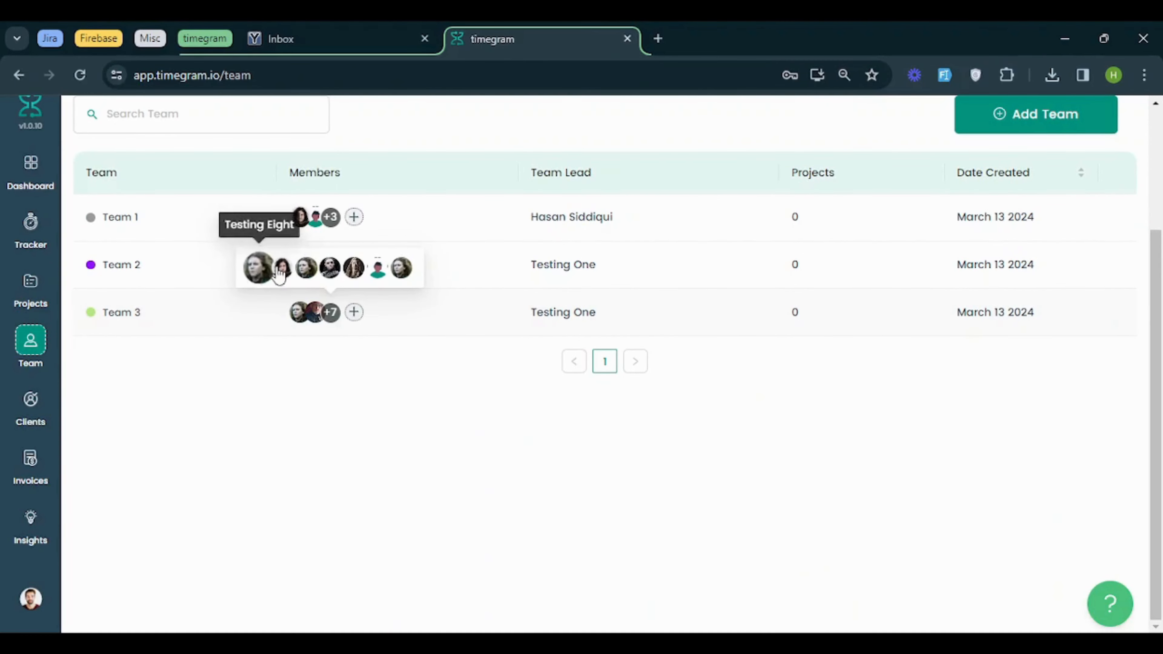